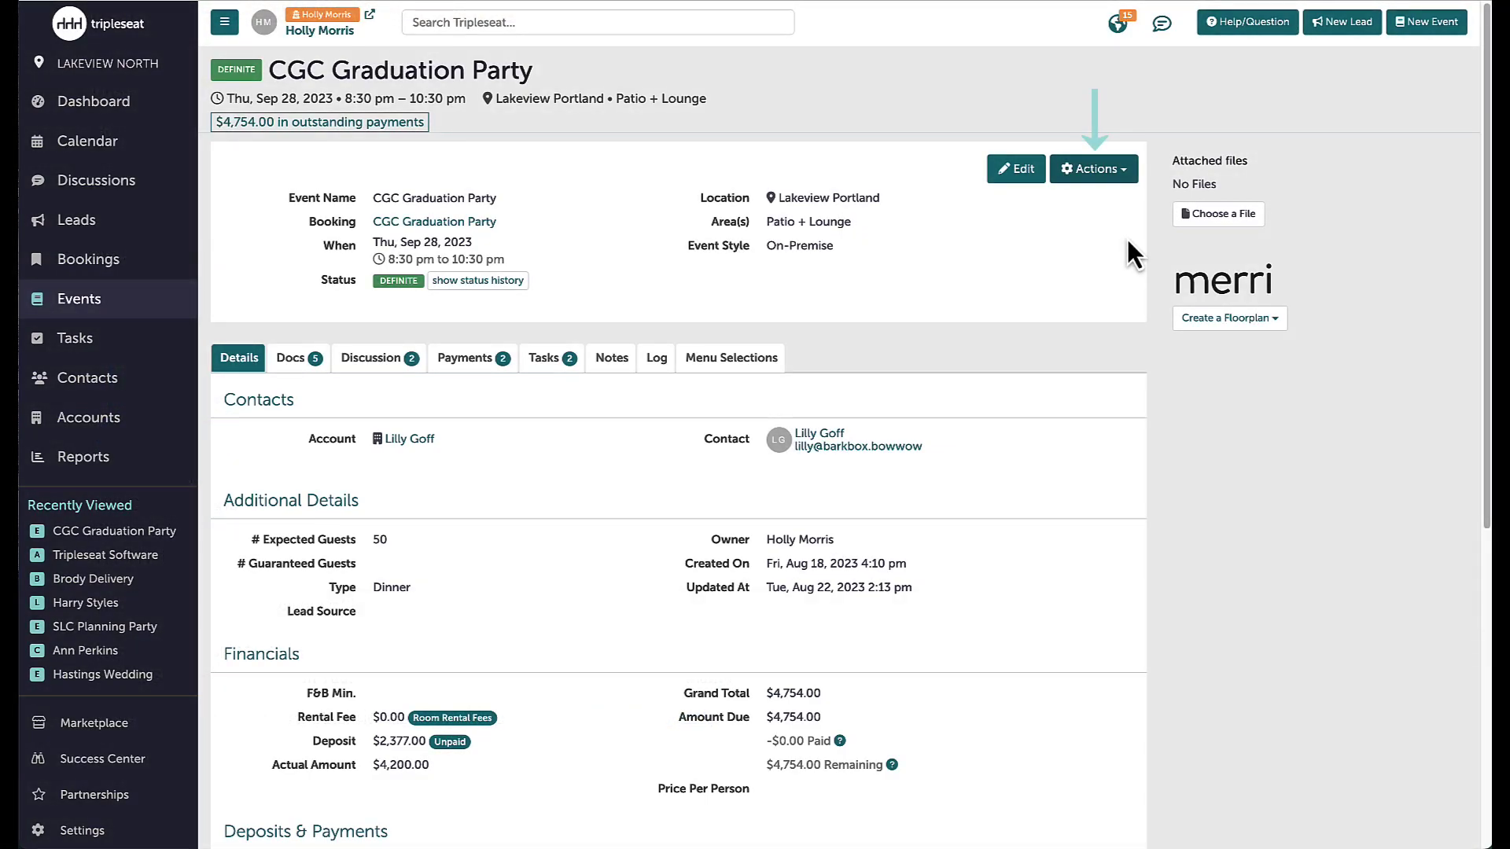
Share the documents with Enable QR Code on and scroll down to the Banquet Event Order's QR code
click(1095, 168)
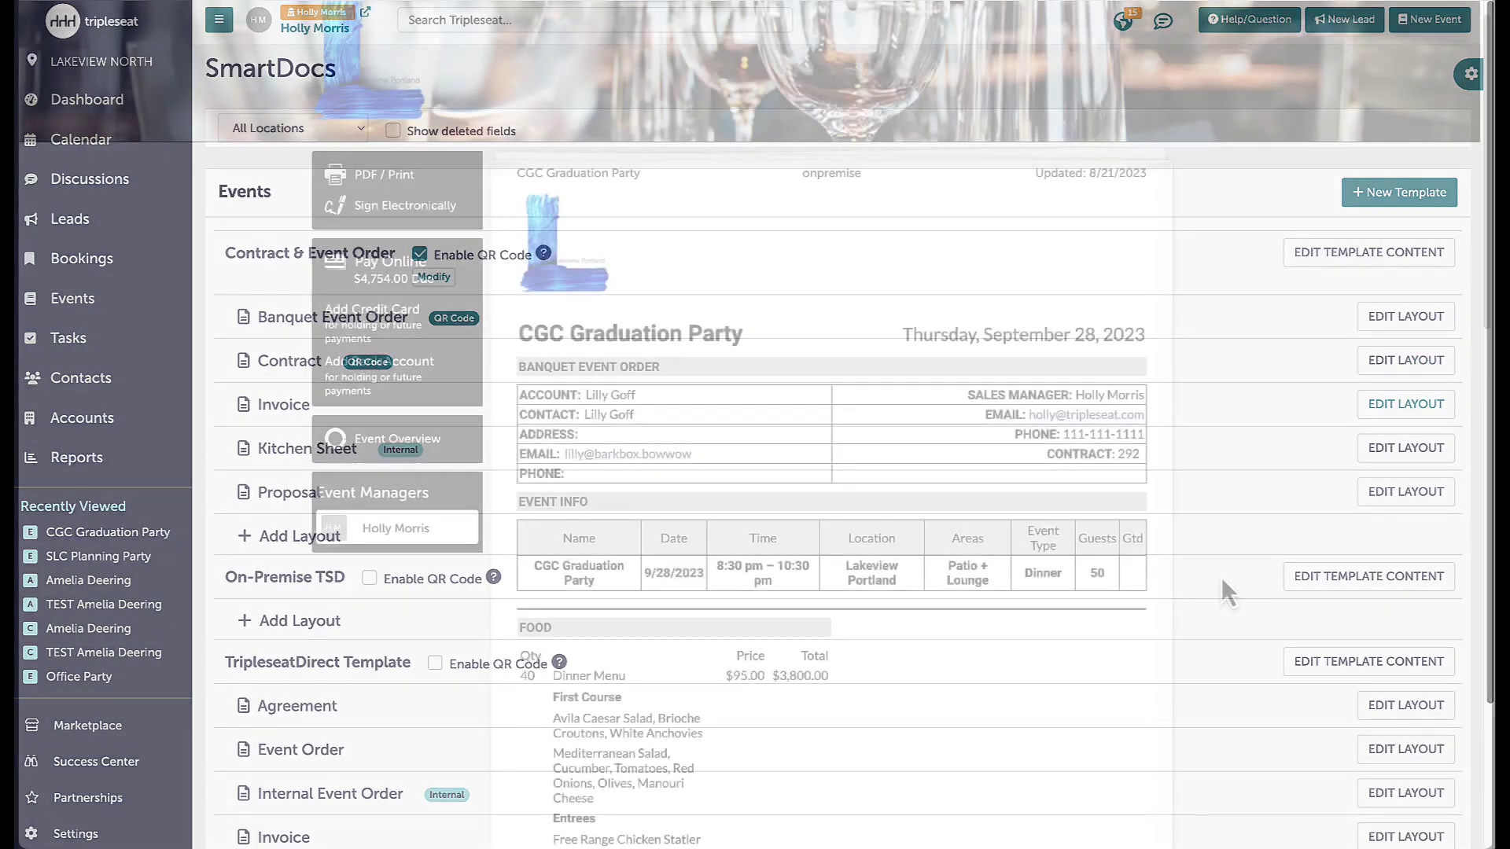
scroll(1220, 578, down, 15)
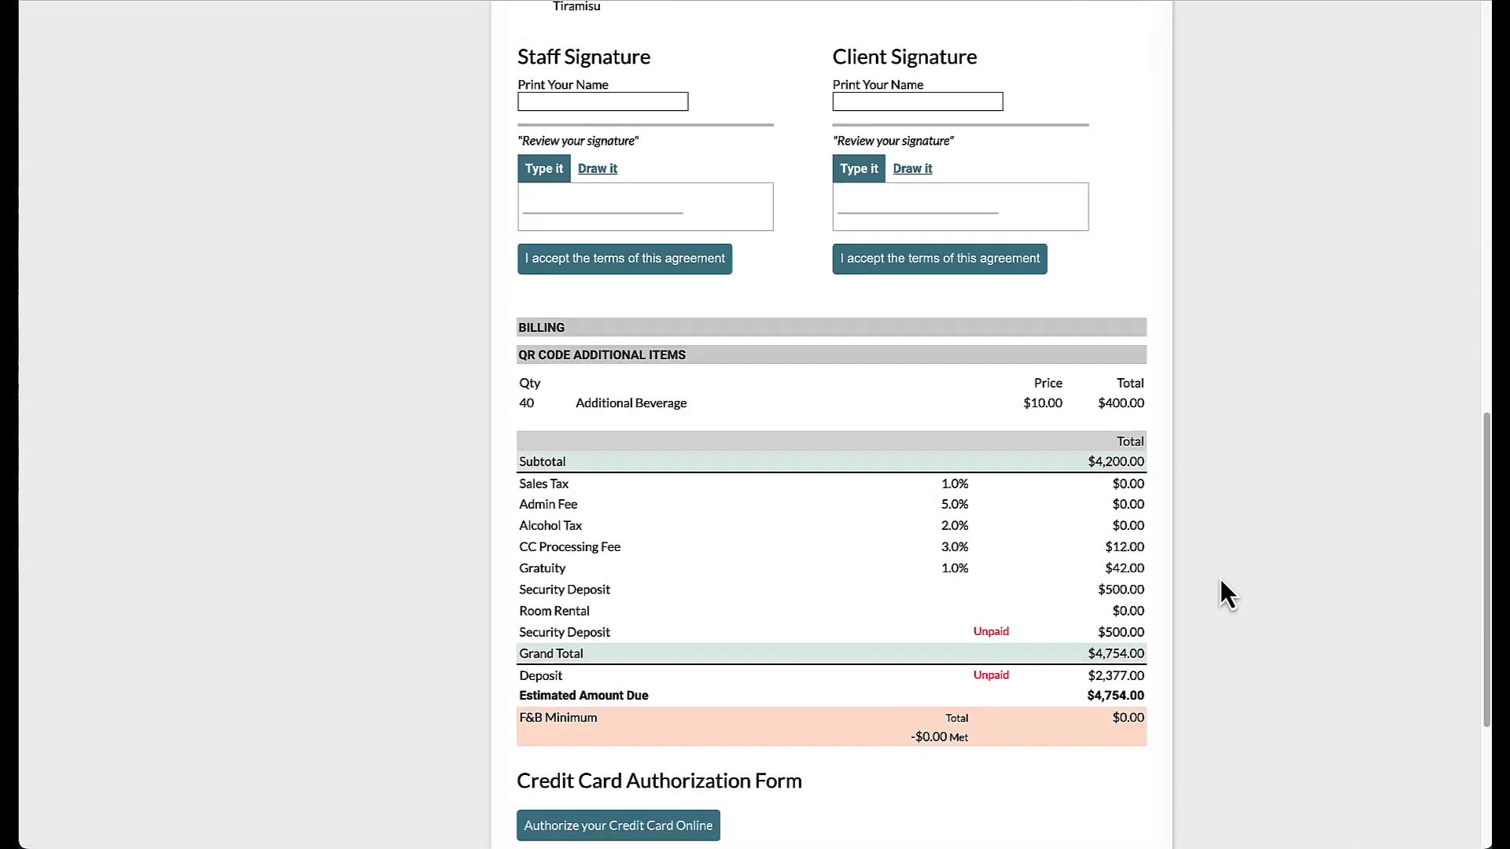
scroll(1220, 579, down, 4)
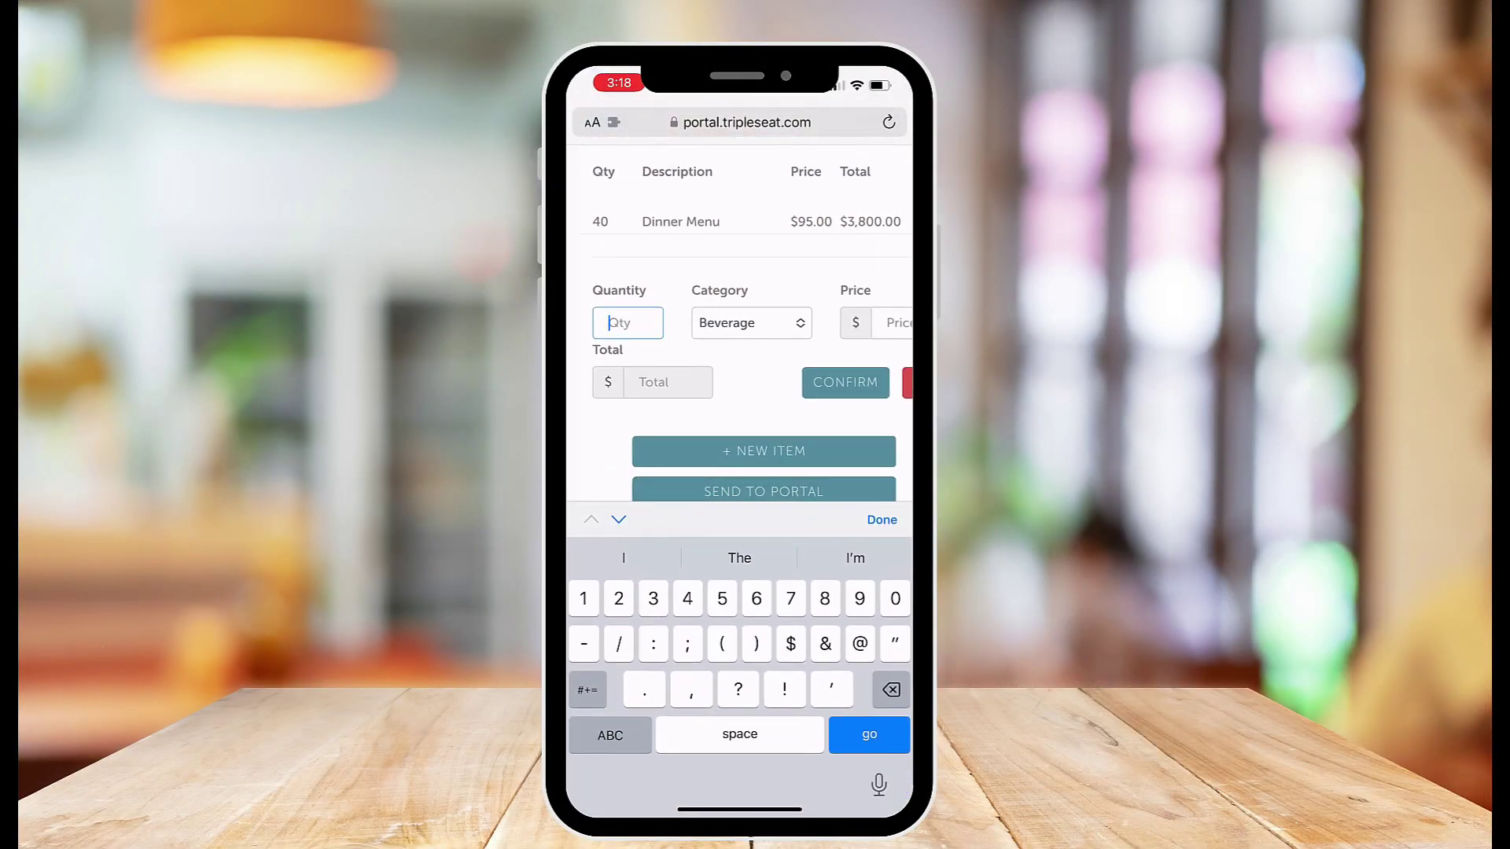
Enter a Beverage item with quantity 40 at price 10 for a $400.00 total
text(40)
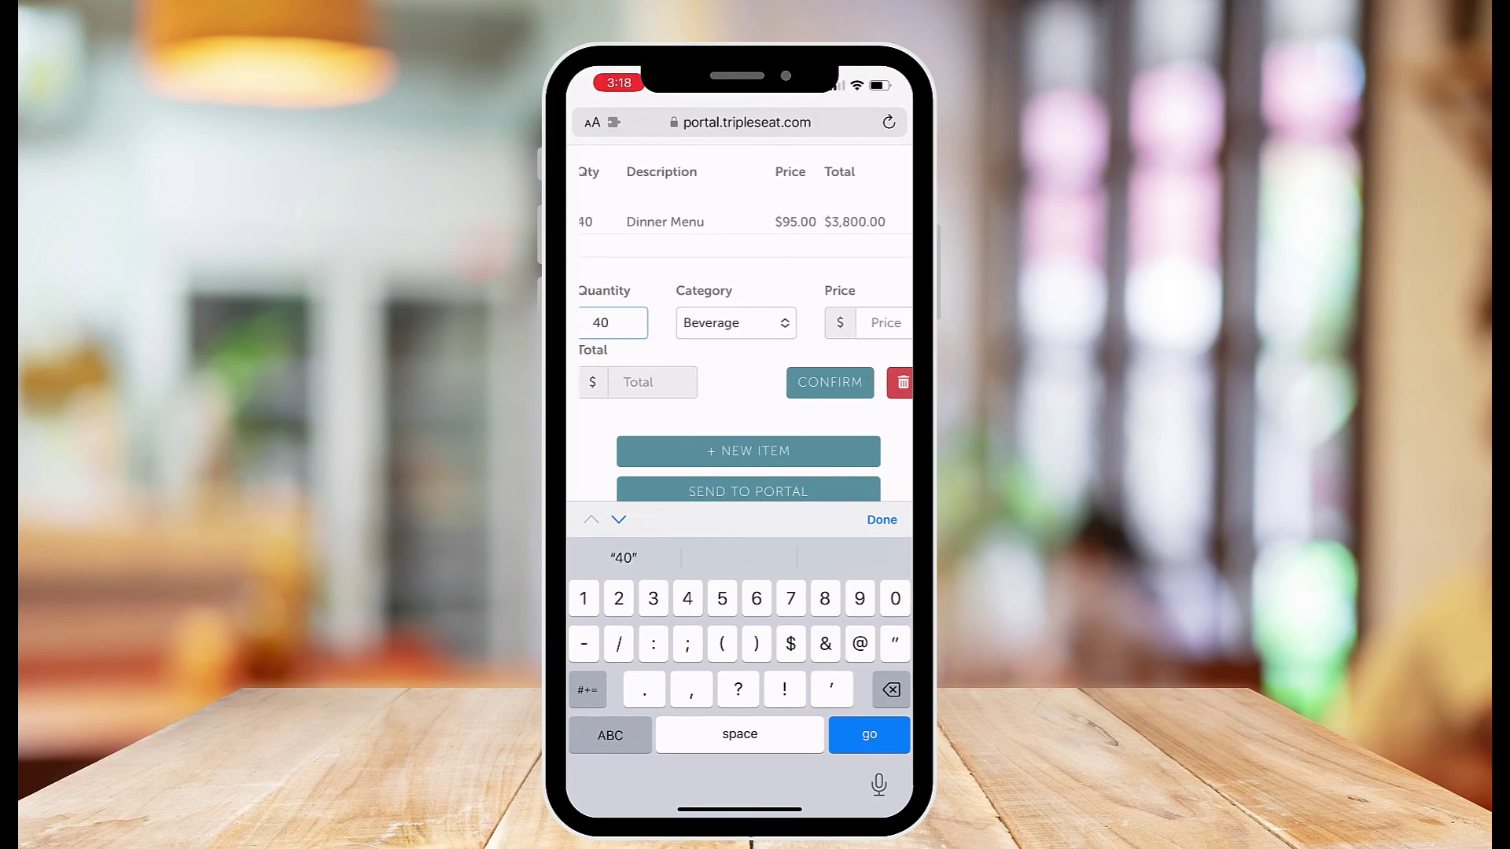
click(891, 323)
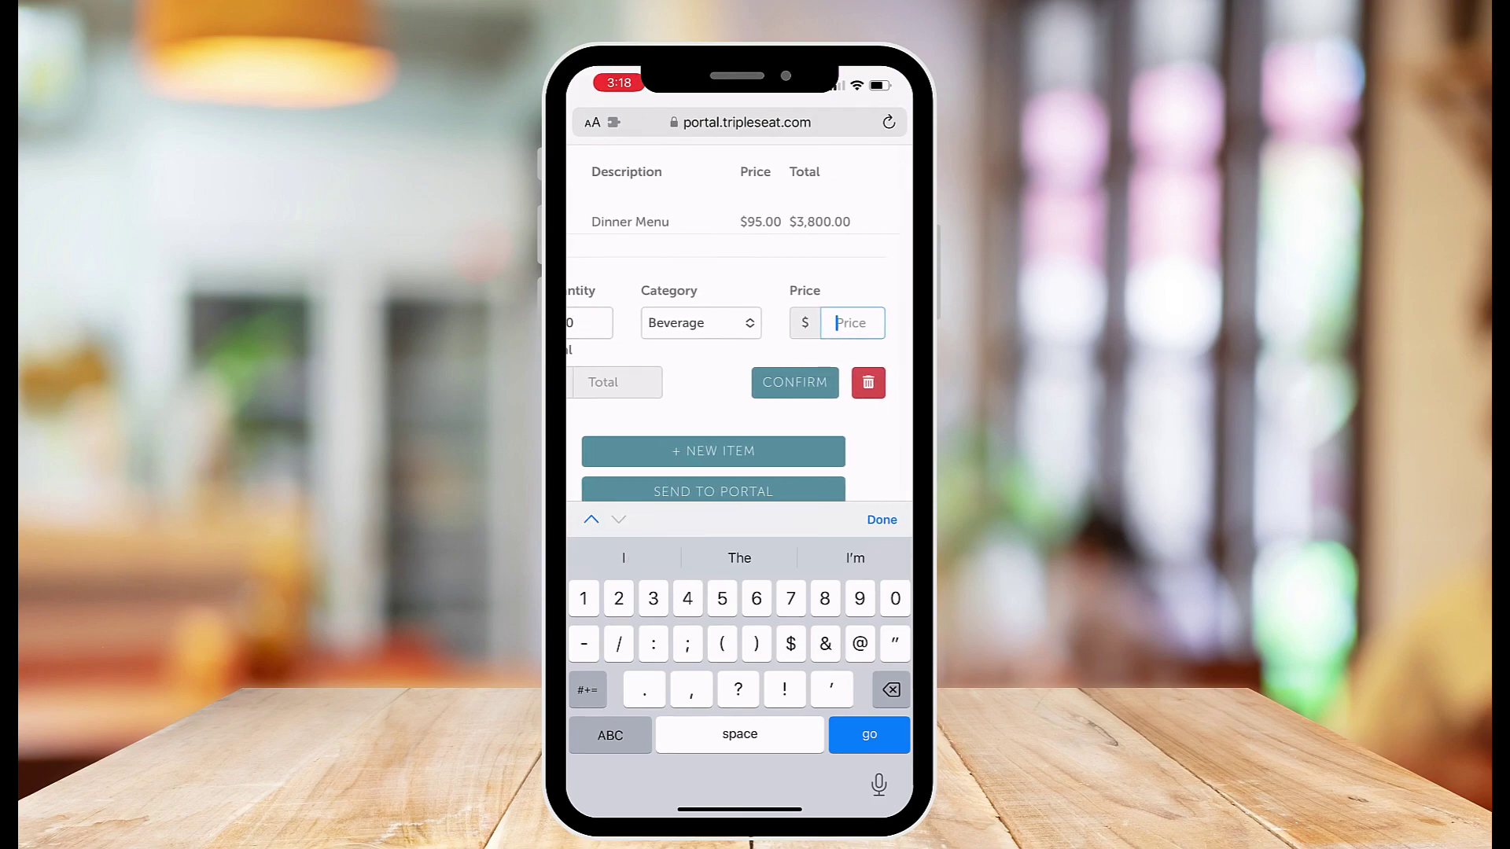
text(10)
click(882, 519)
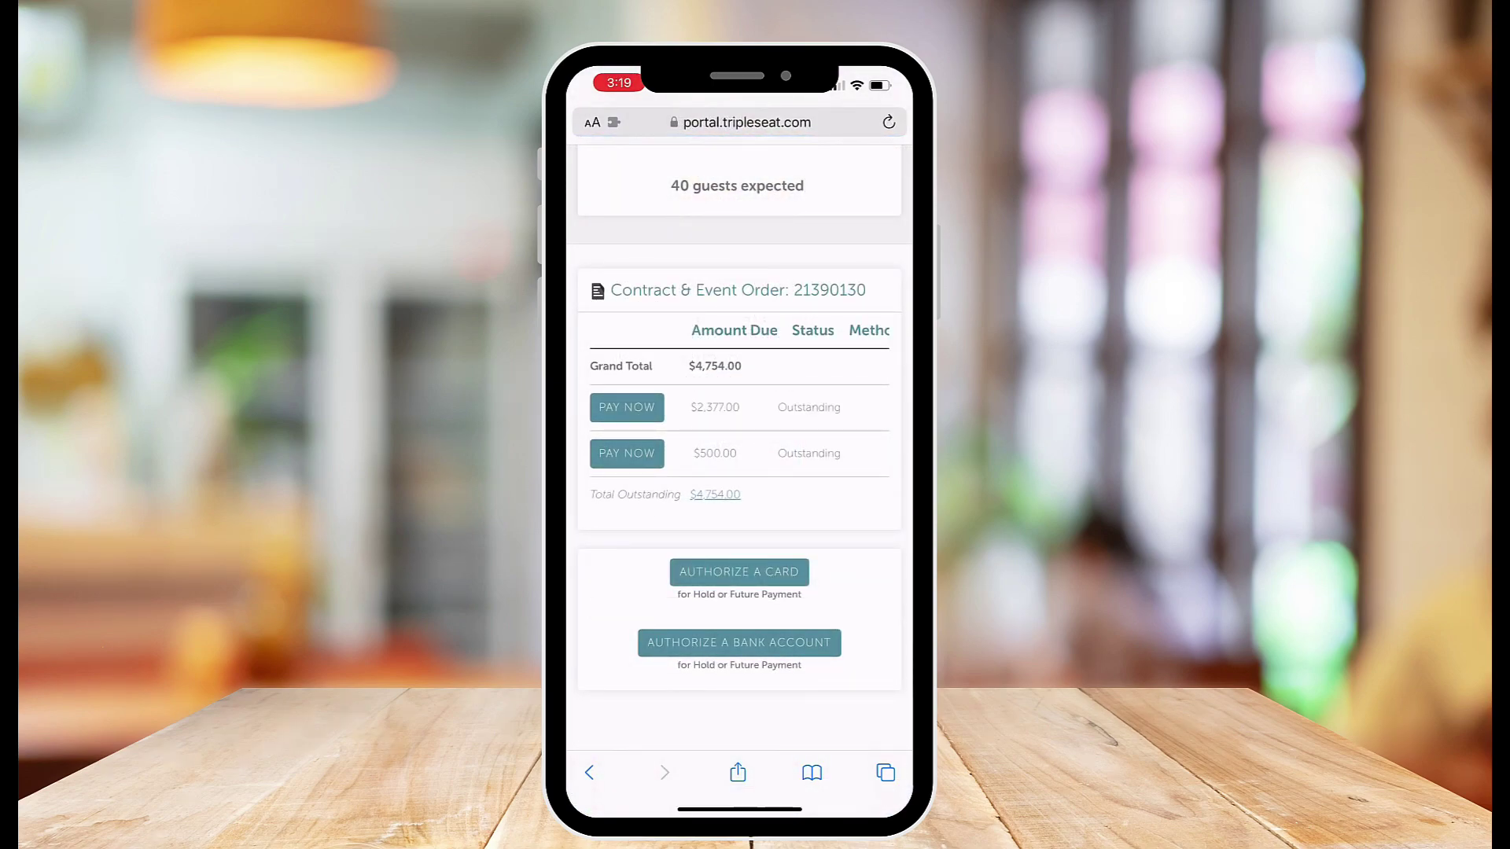
scroll(739, 472, up, 3)
scroll(740, 472, up, 3)
Continue into the portal as the Venue, signing in with the planner's full name and PIN
click(876, 187)
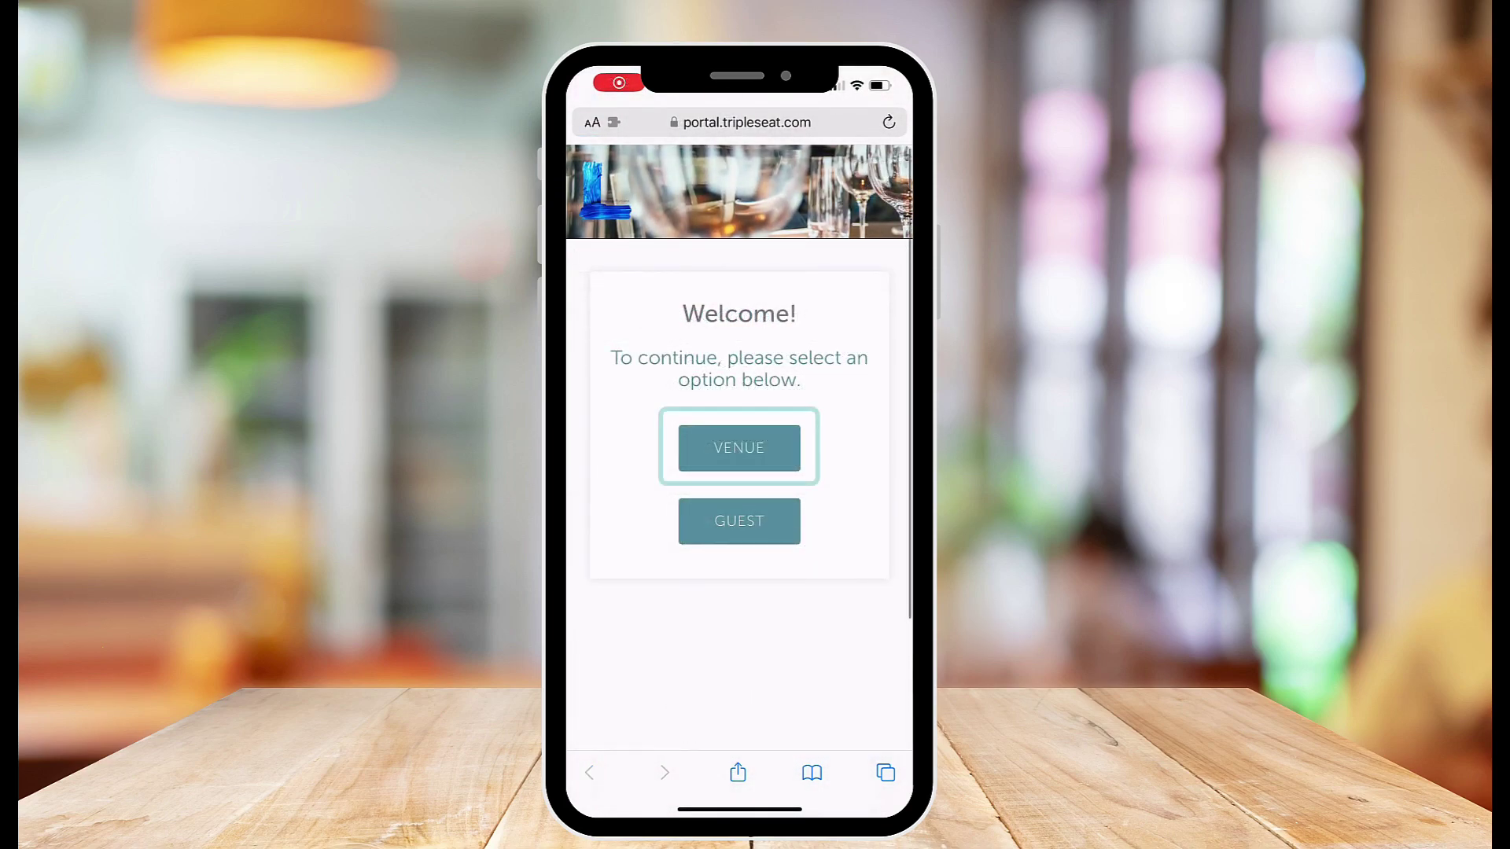
click(739, 520)
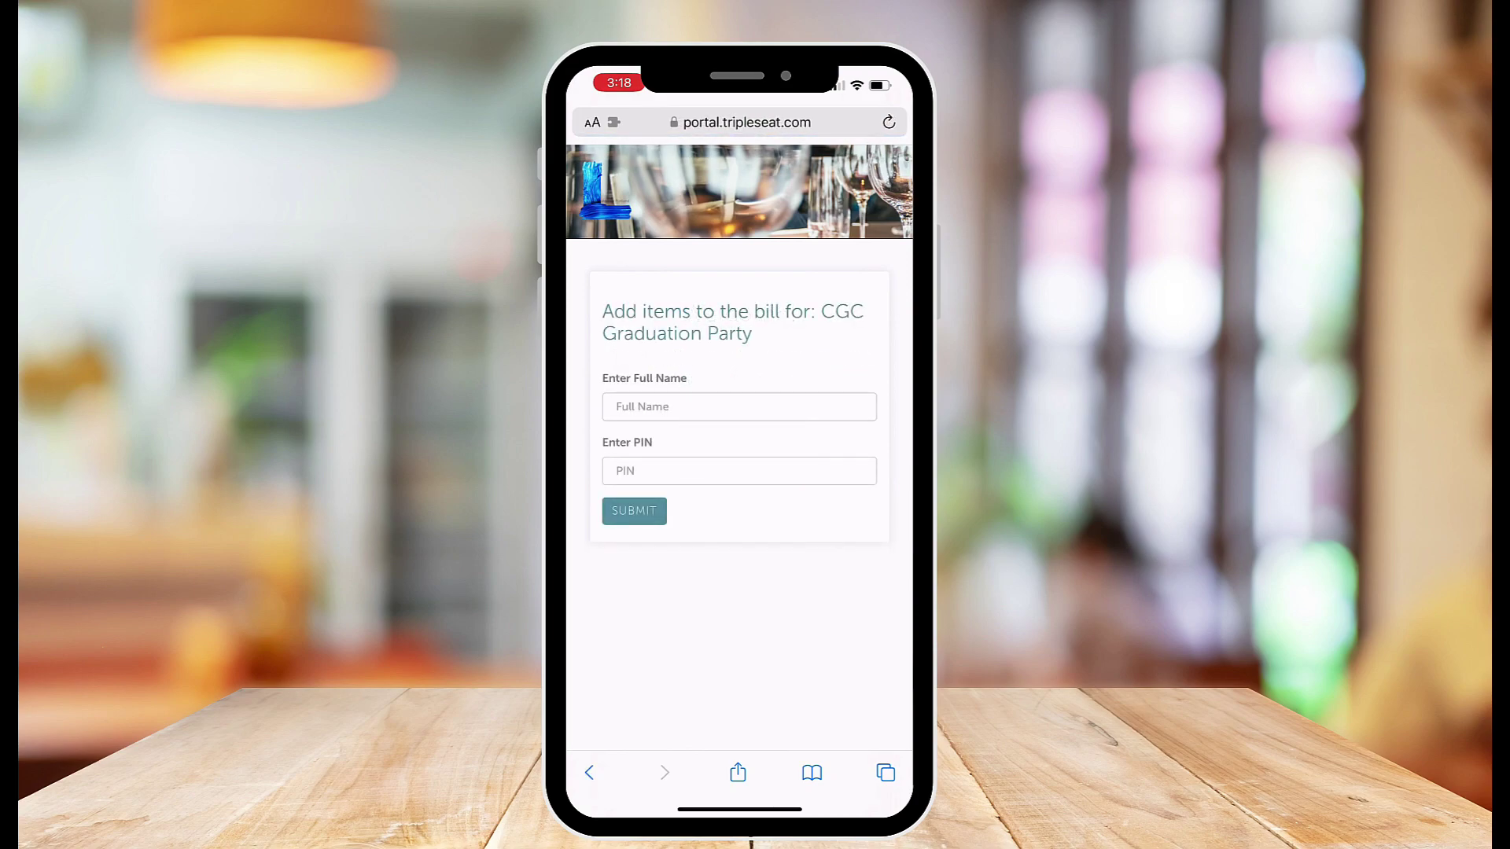
click(739, 382)
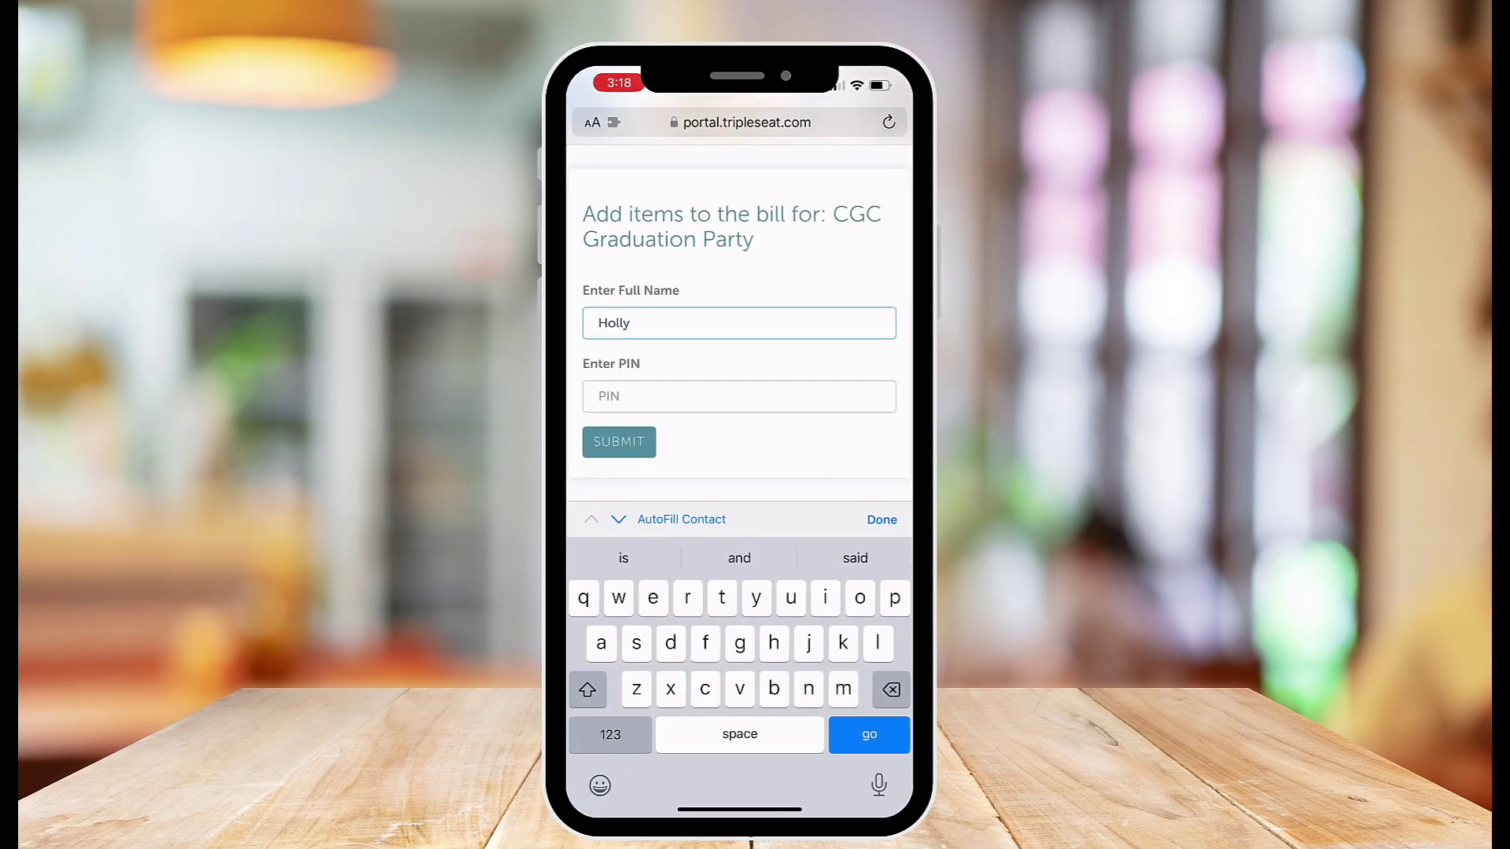
click(739, 395)
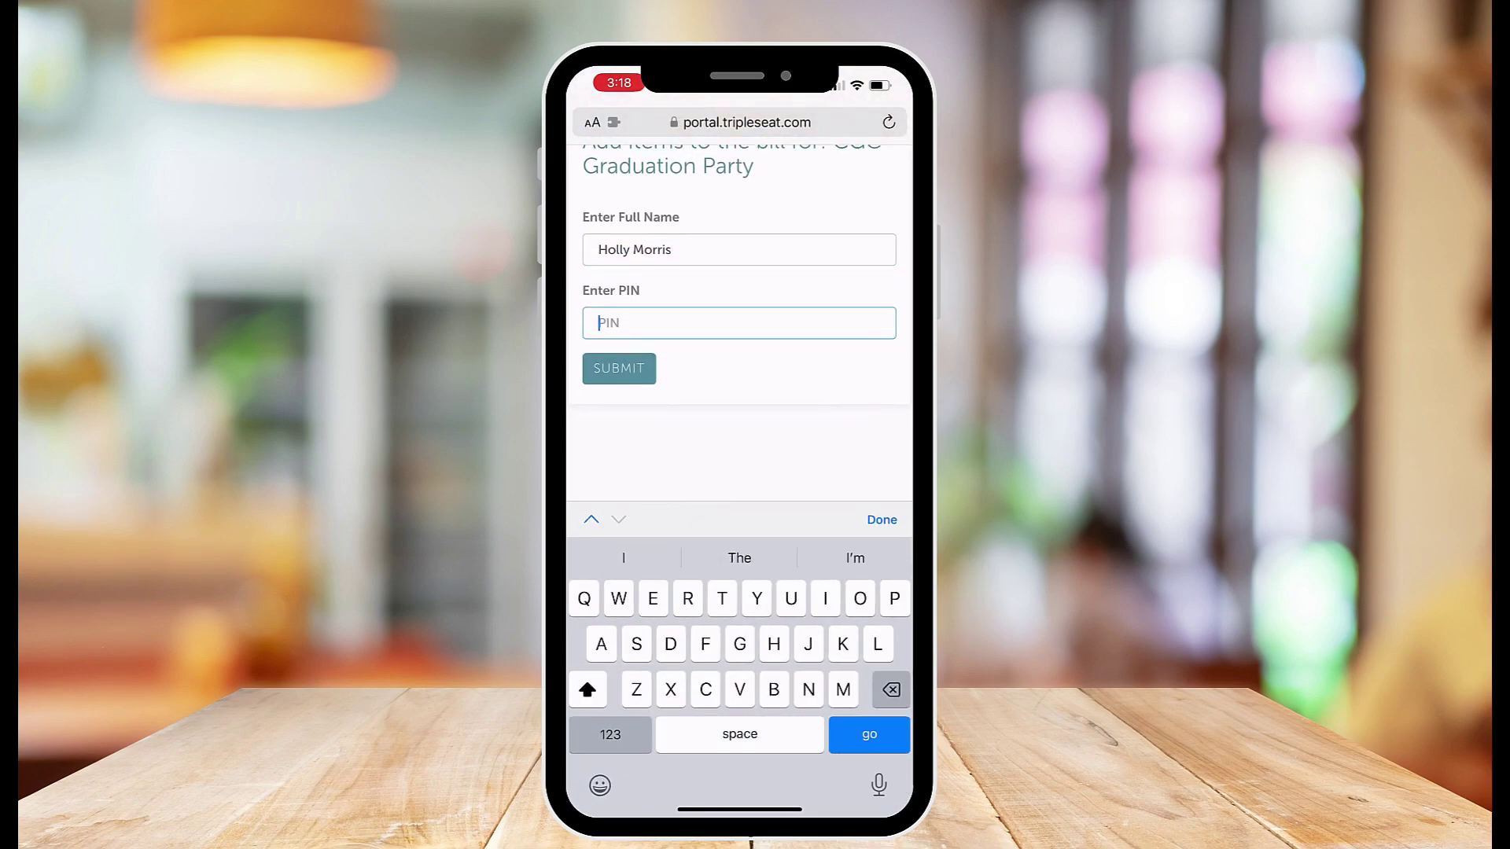
click(611, 734)
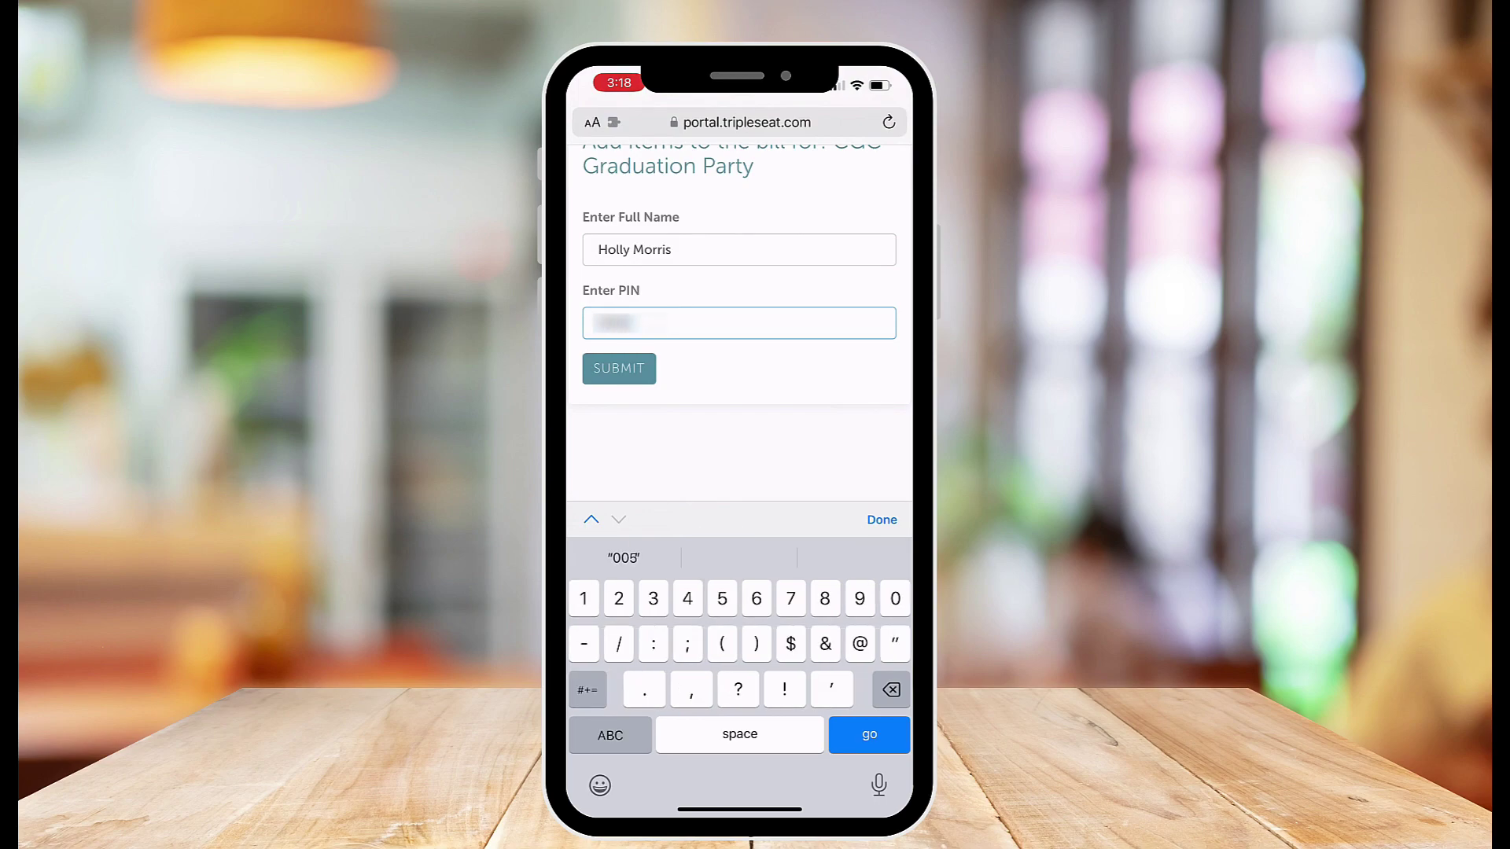
key(Return)
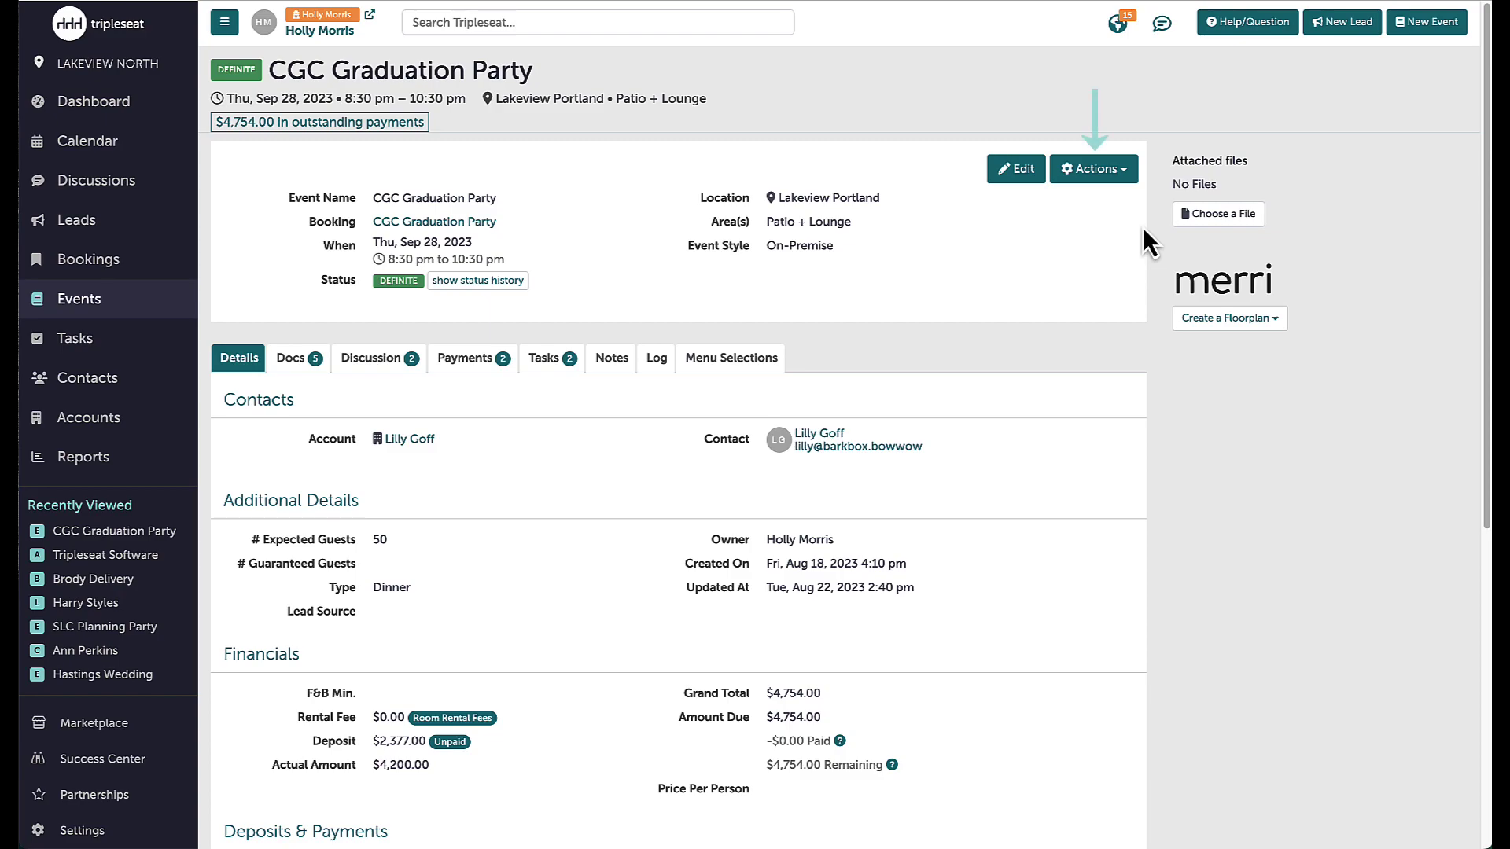
Open CGC Graduation Party in the Guest Portal from the event's Actions menu
click(1097, 168)
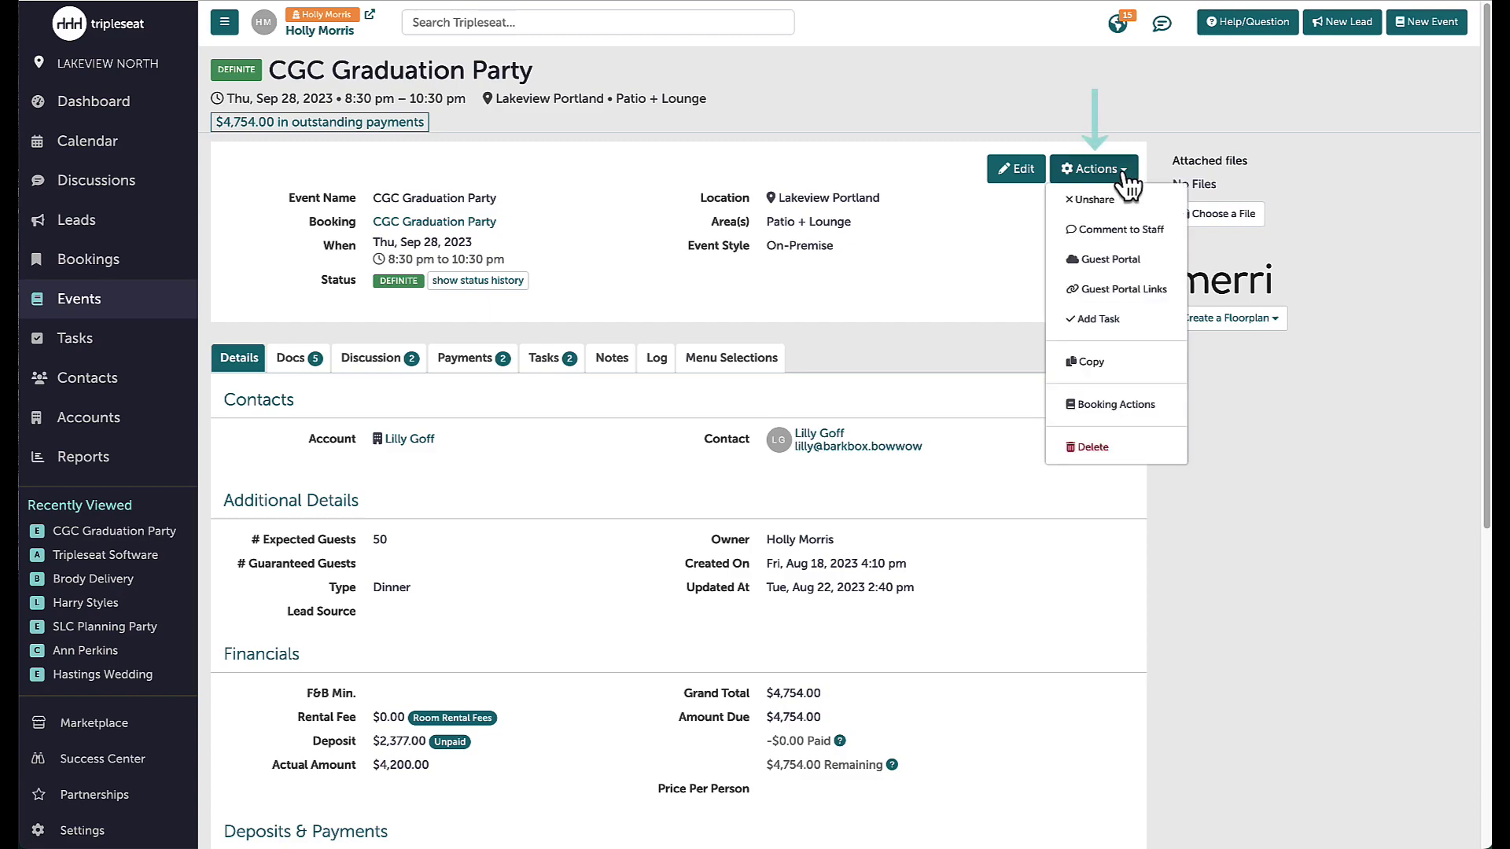
click(1138, 261)
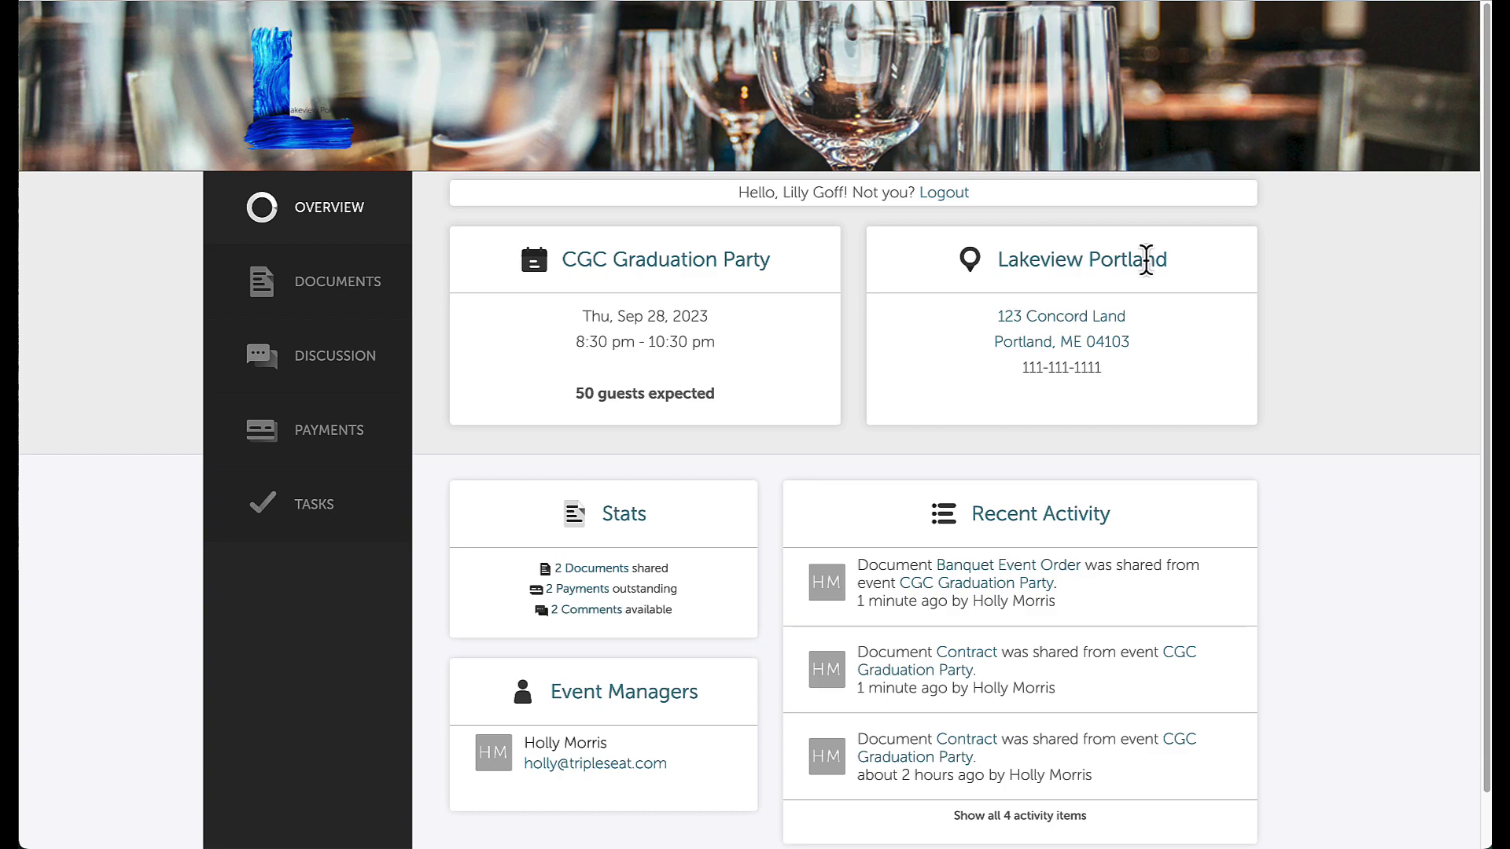
Sign the Banquet Event Order electronically with the client's printed name and accept the terms
click(360, 275)
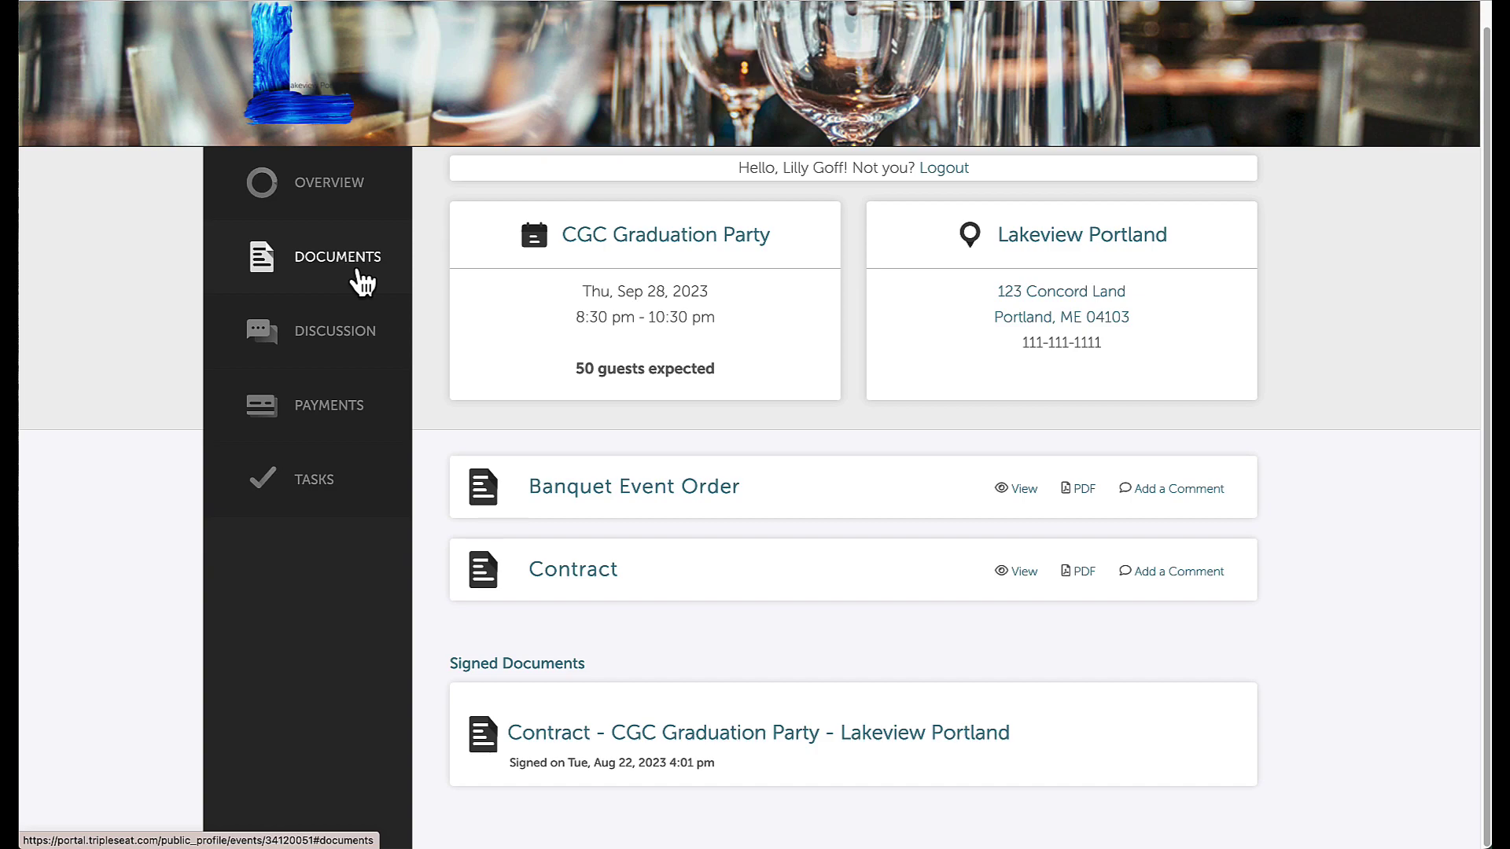
click(623, 491)
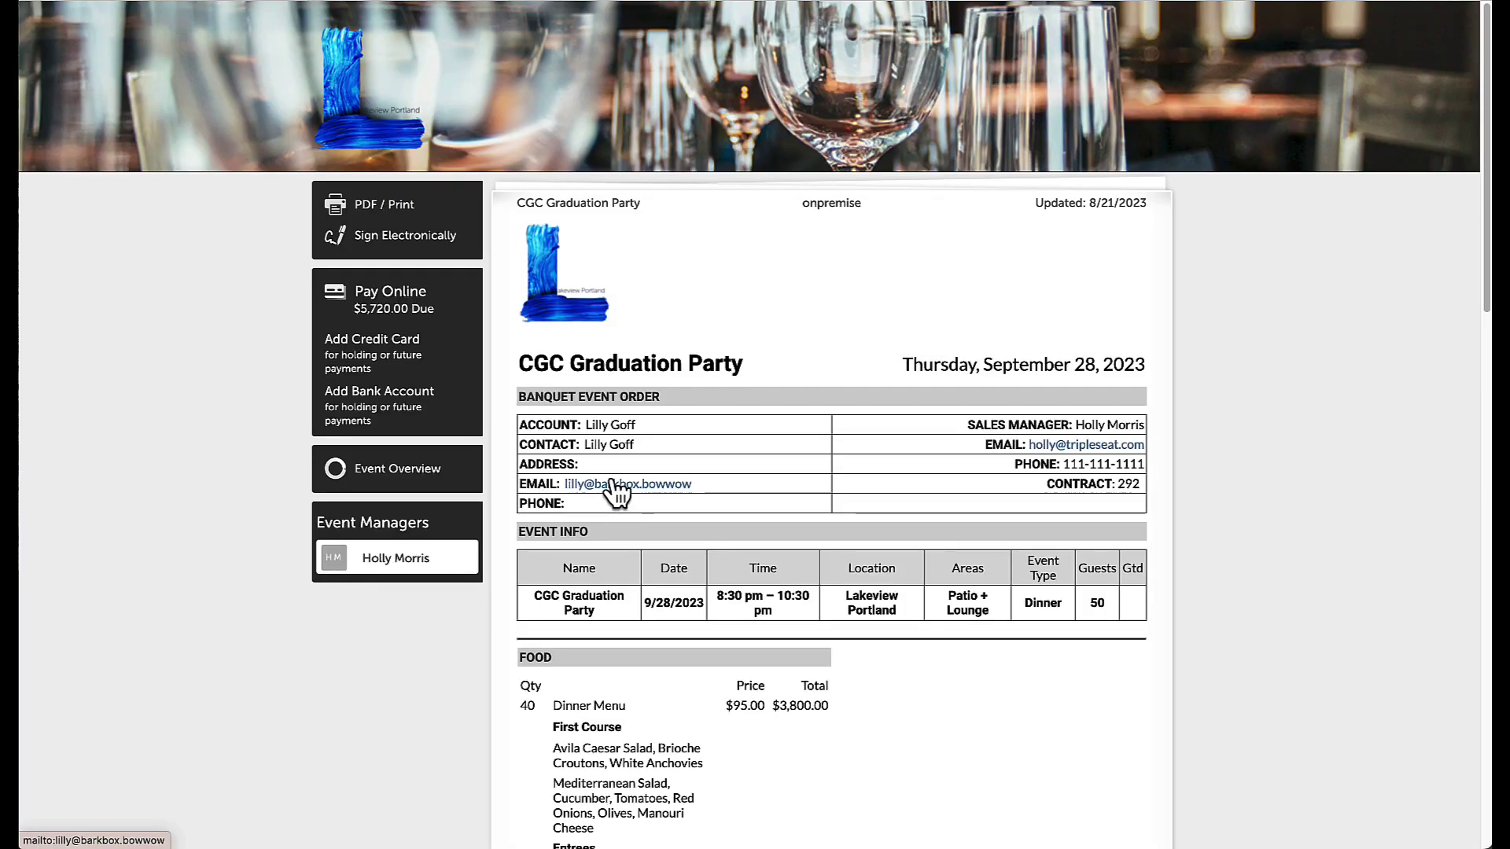
click(432, 238)
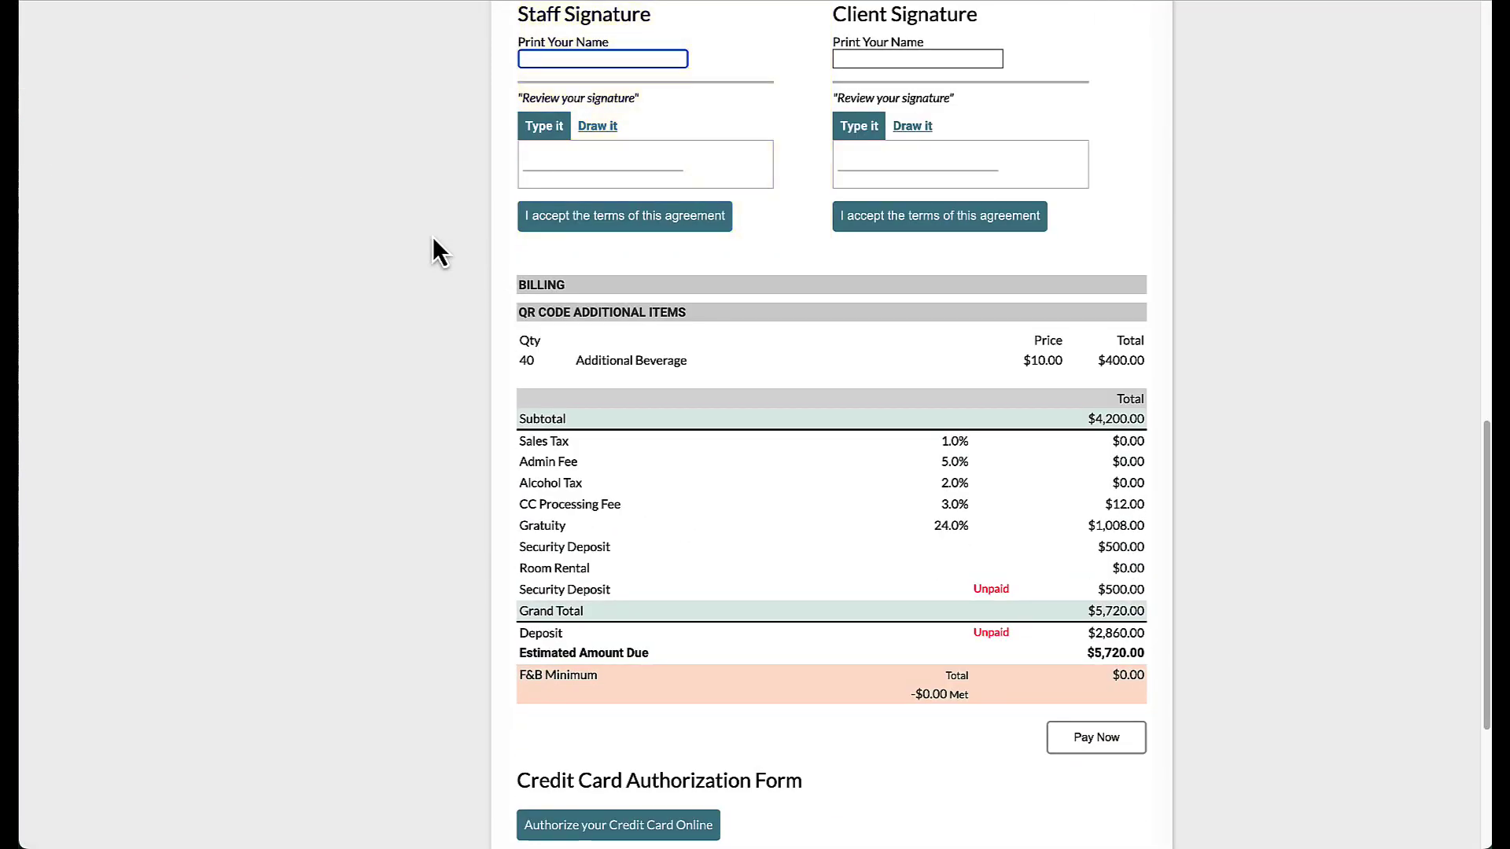
click(937, 58)
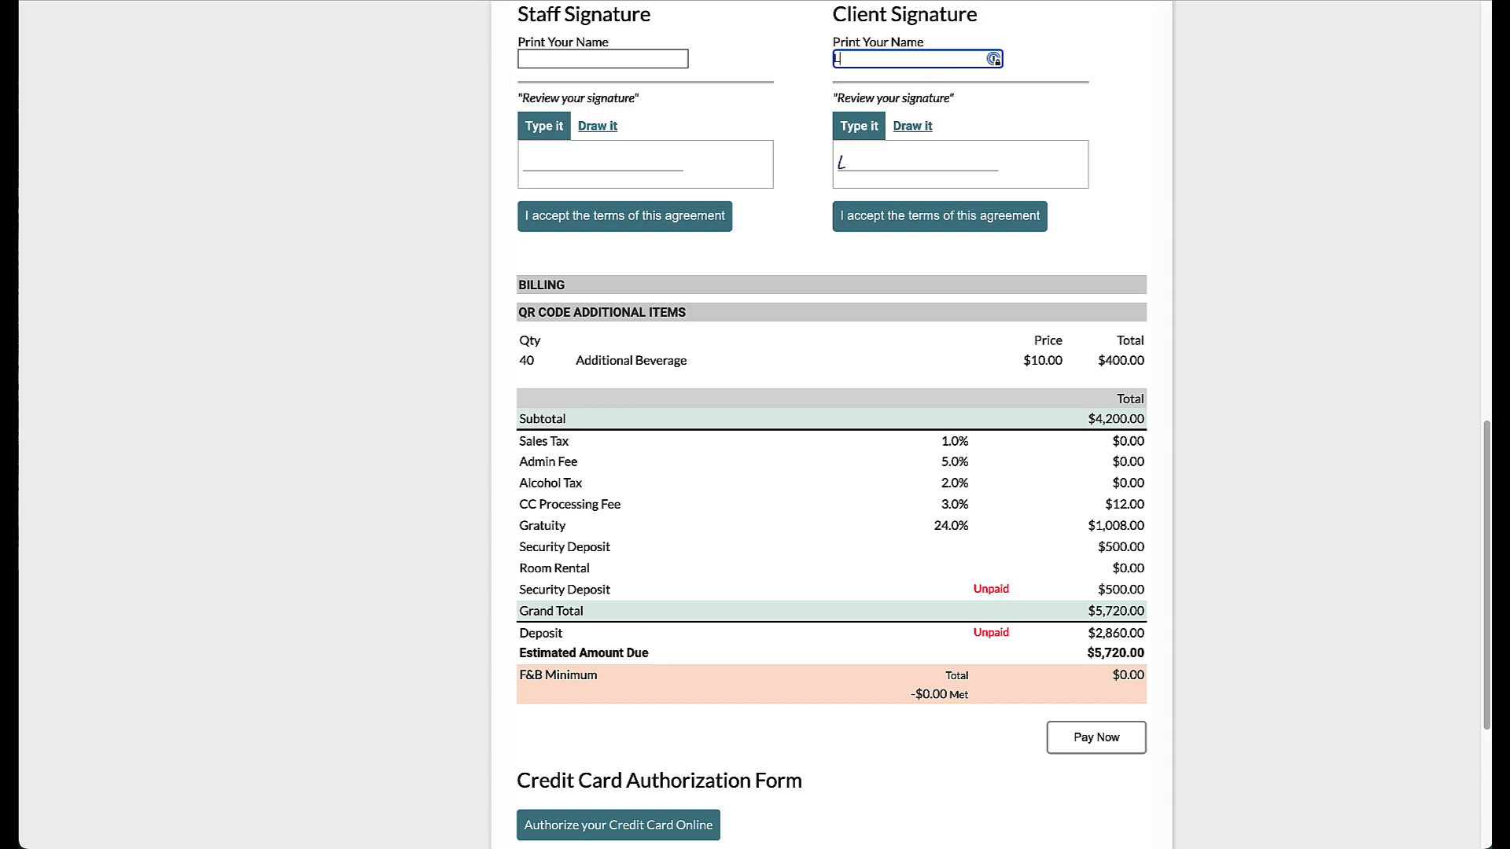
click(983, 226)
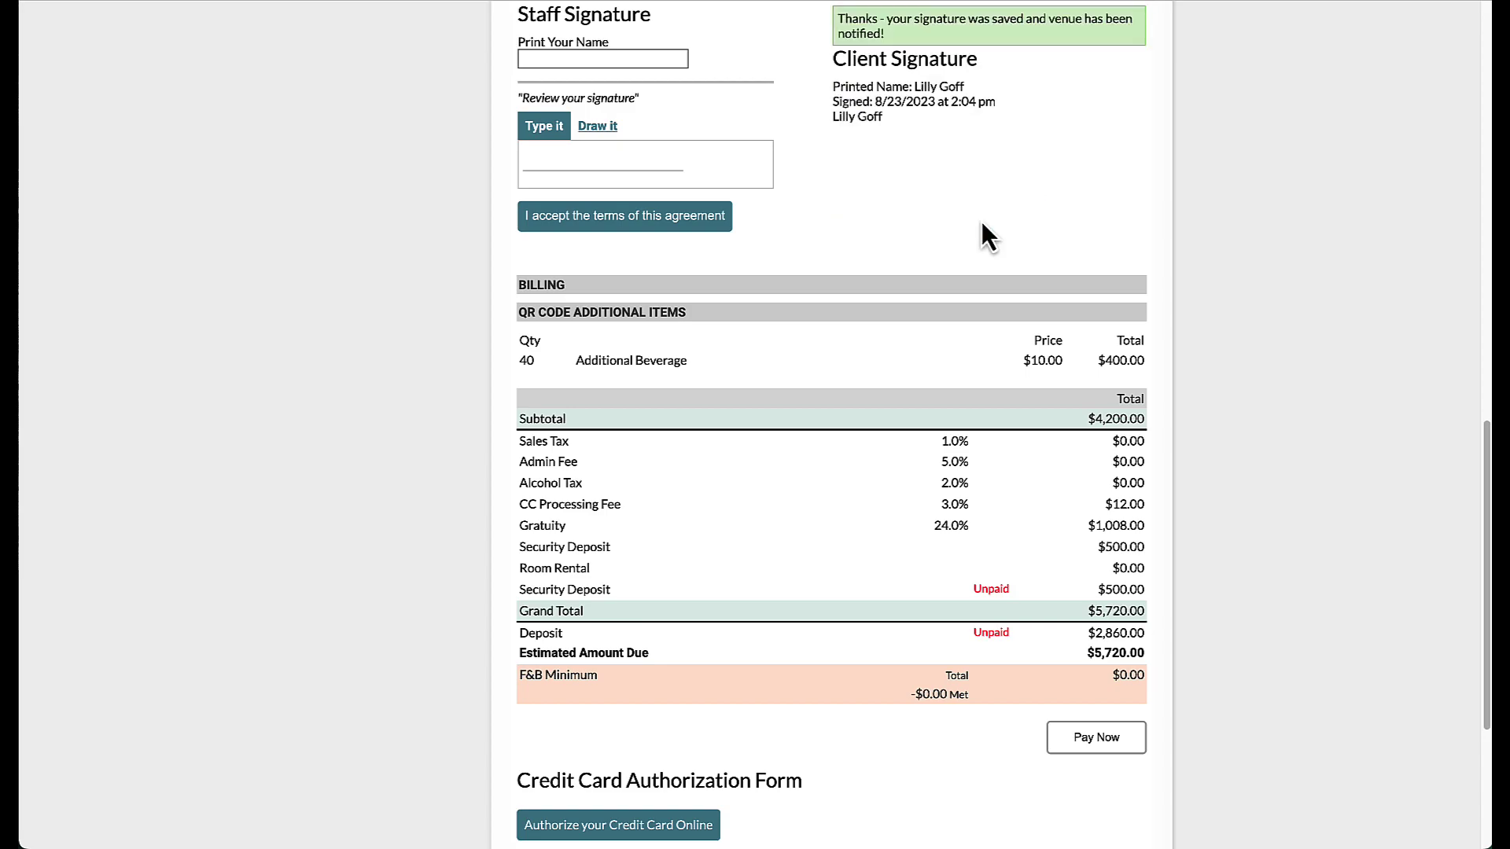
scroll(980, 223, up, 20)
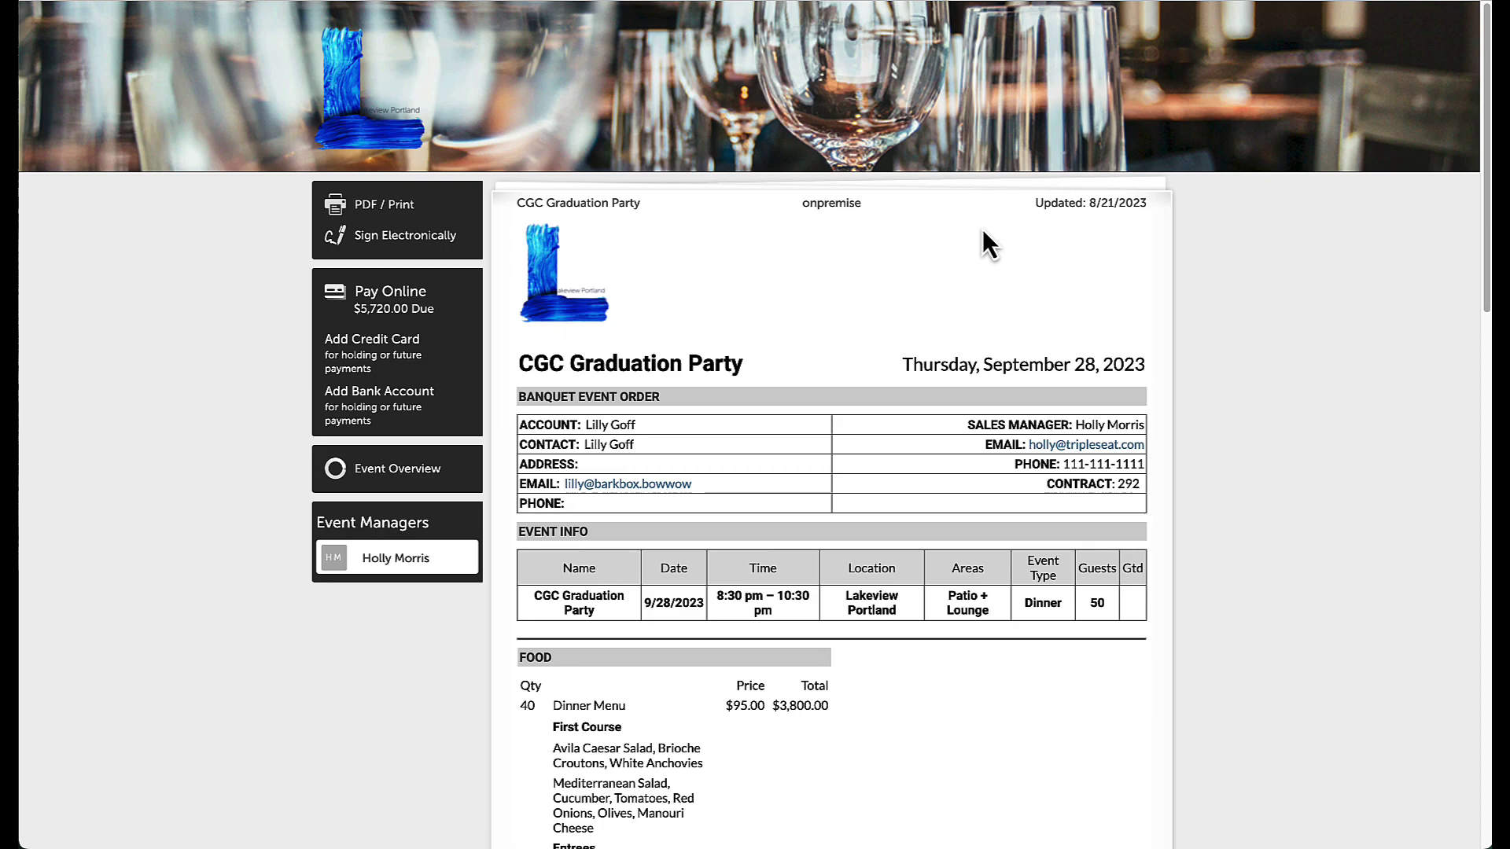
Go from Event Overview to Discussion and start a reply in the General Discussion thread
click(415, 484)
click(348, 367)
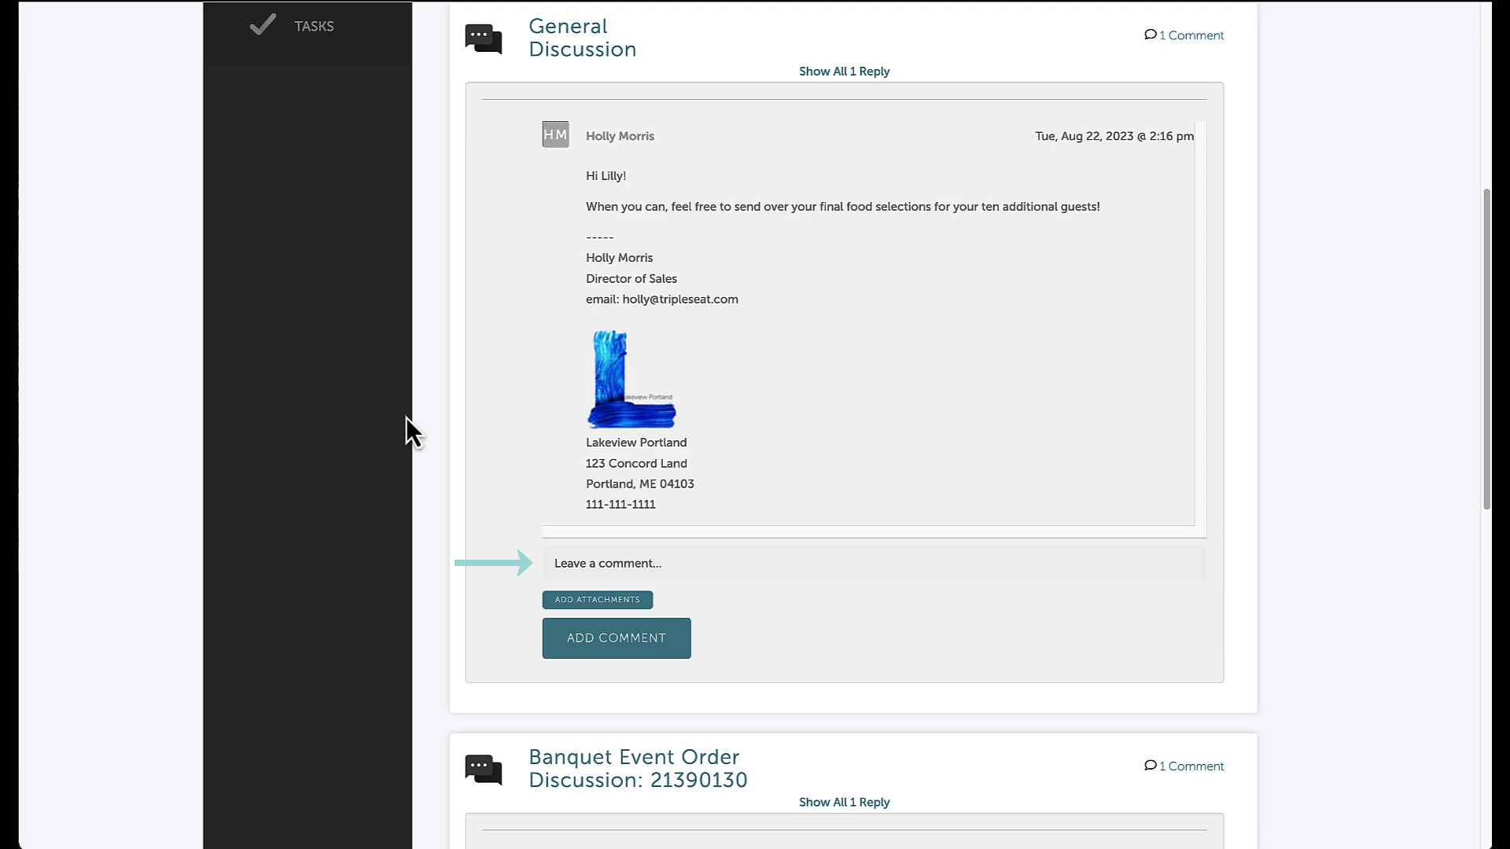
click(599, 563)
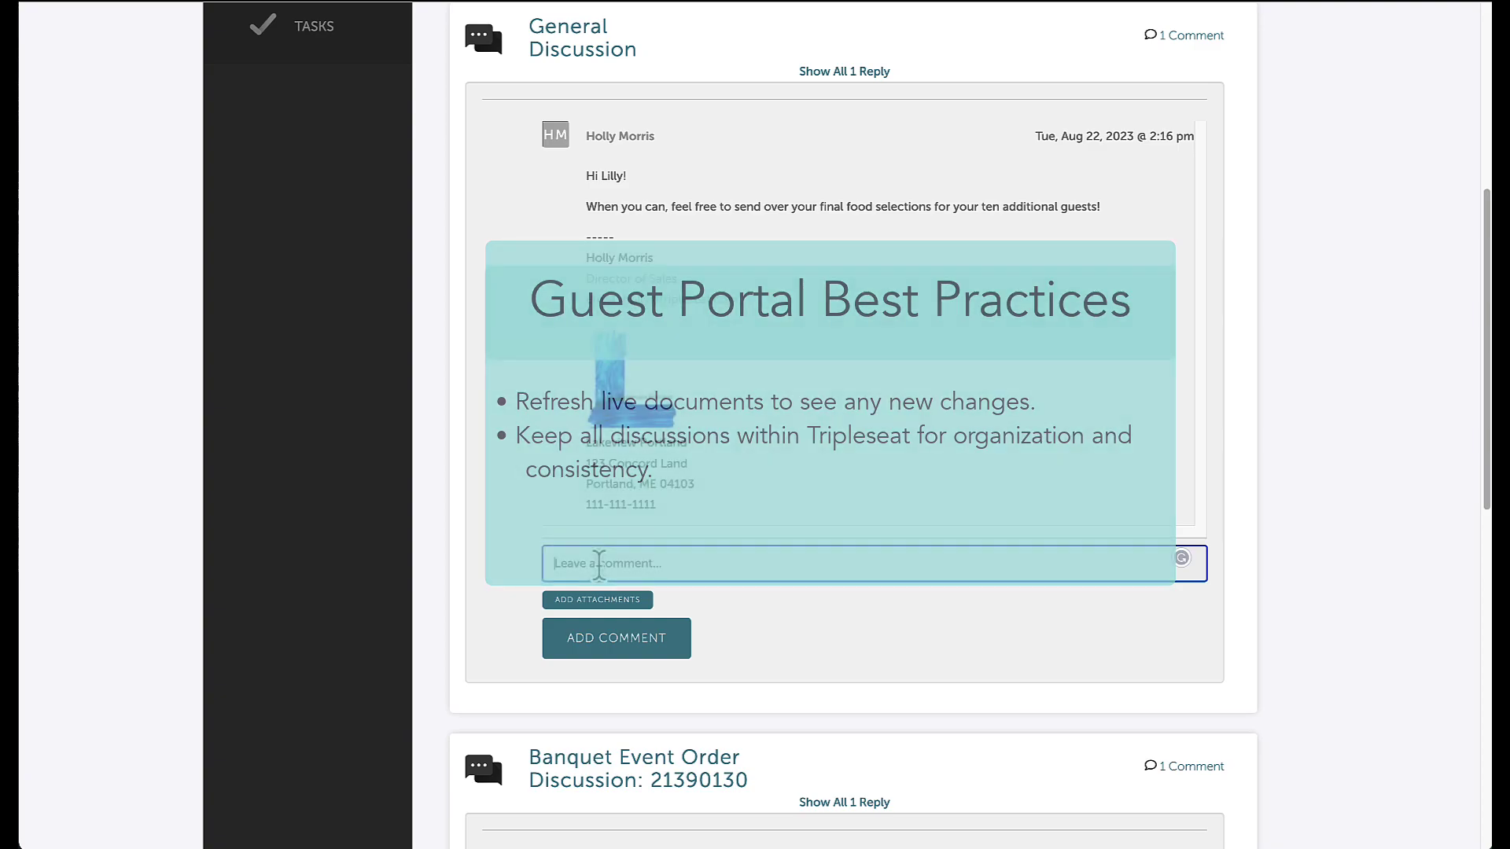
scroll(366, 323, up, 6)
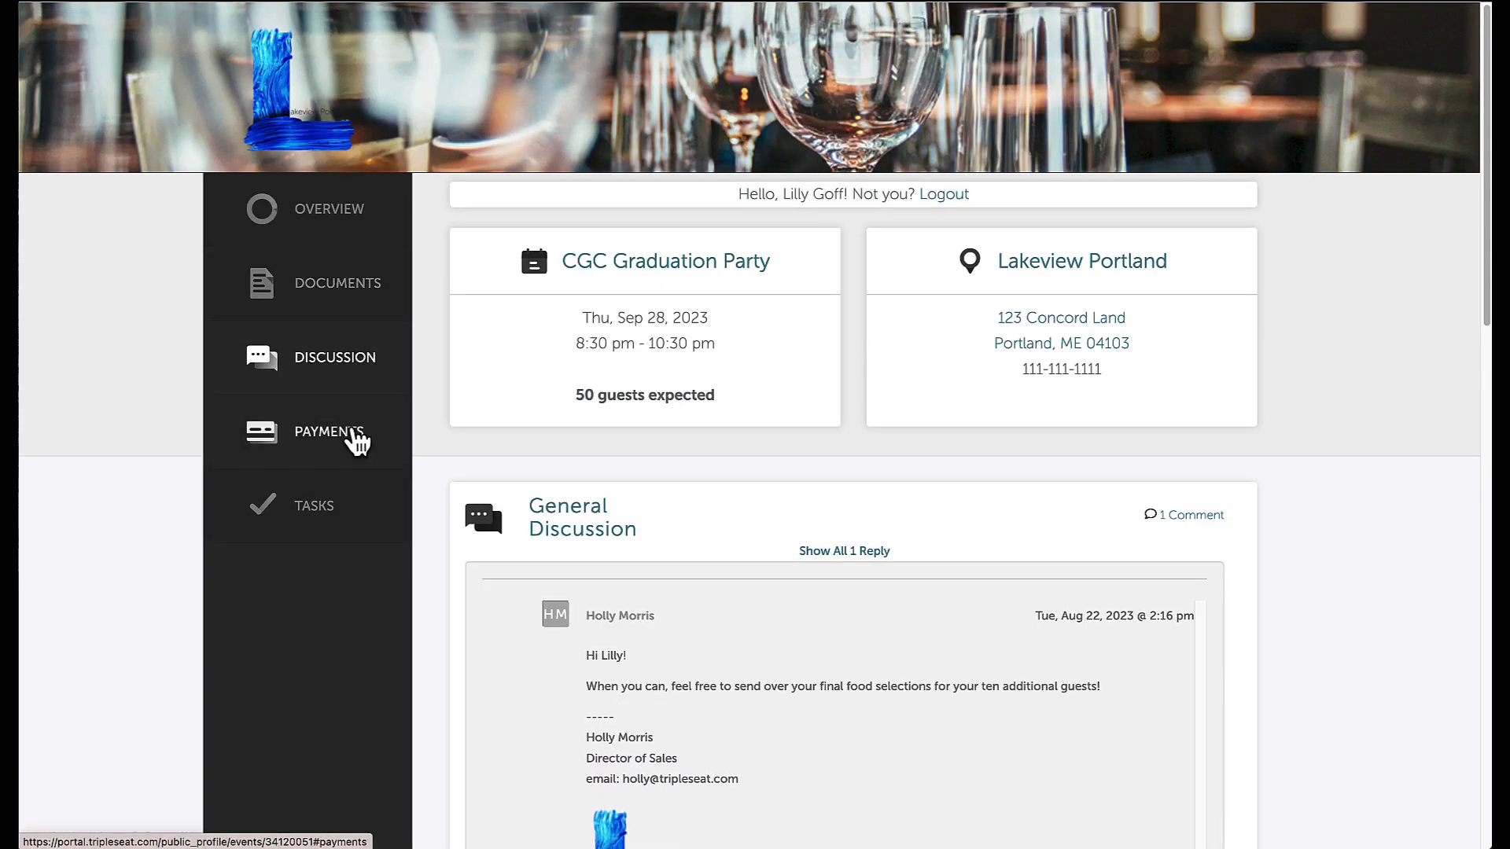
Review the $5,720.00 in payments due, then show the event's Tasks list
click(353, 432)
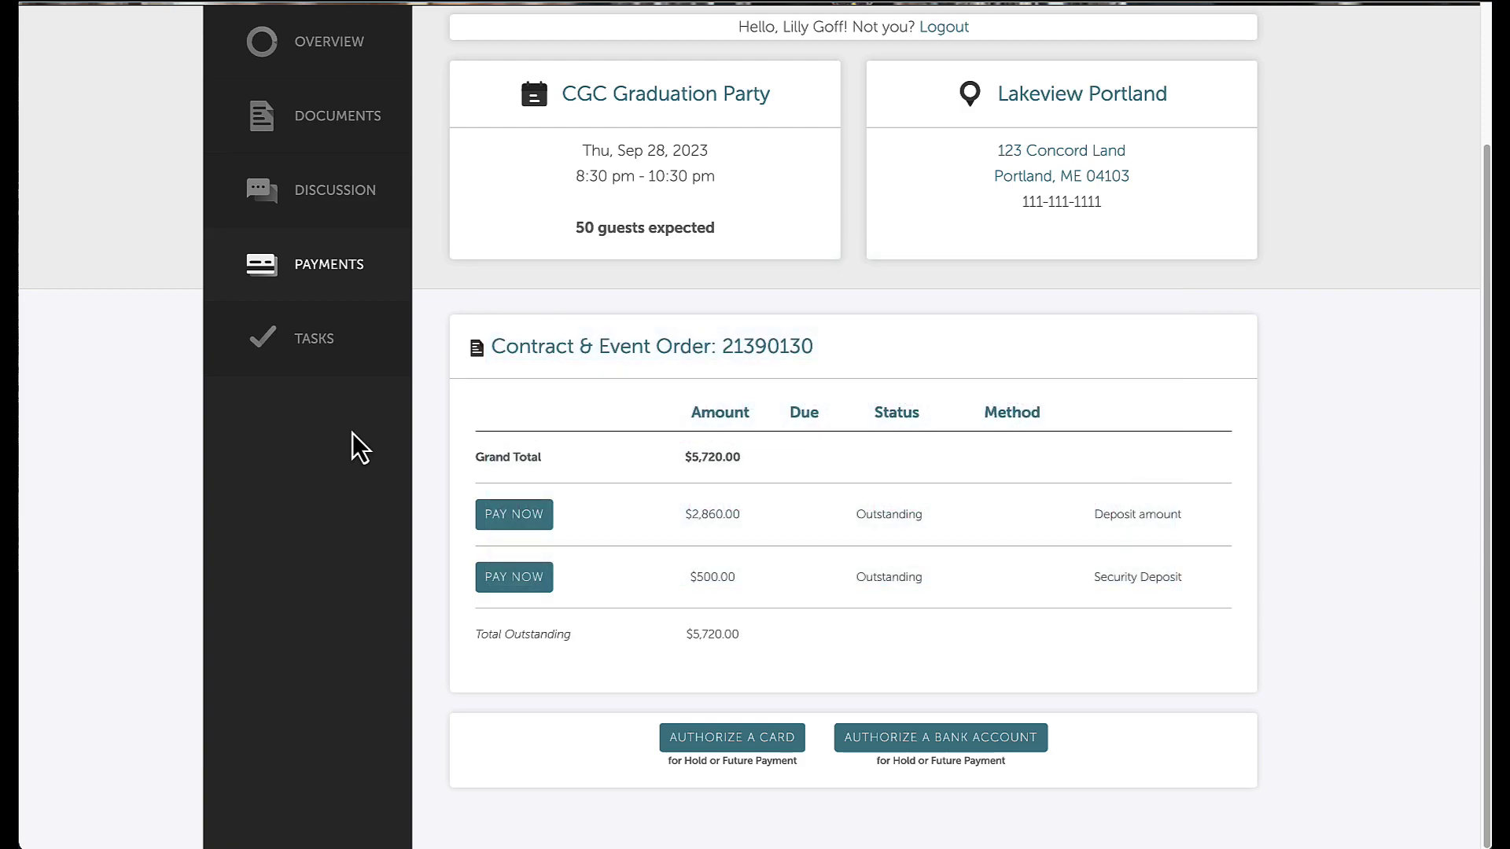
click(329, 346)
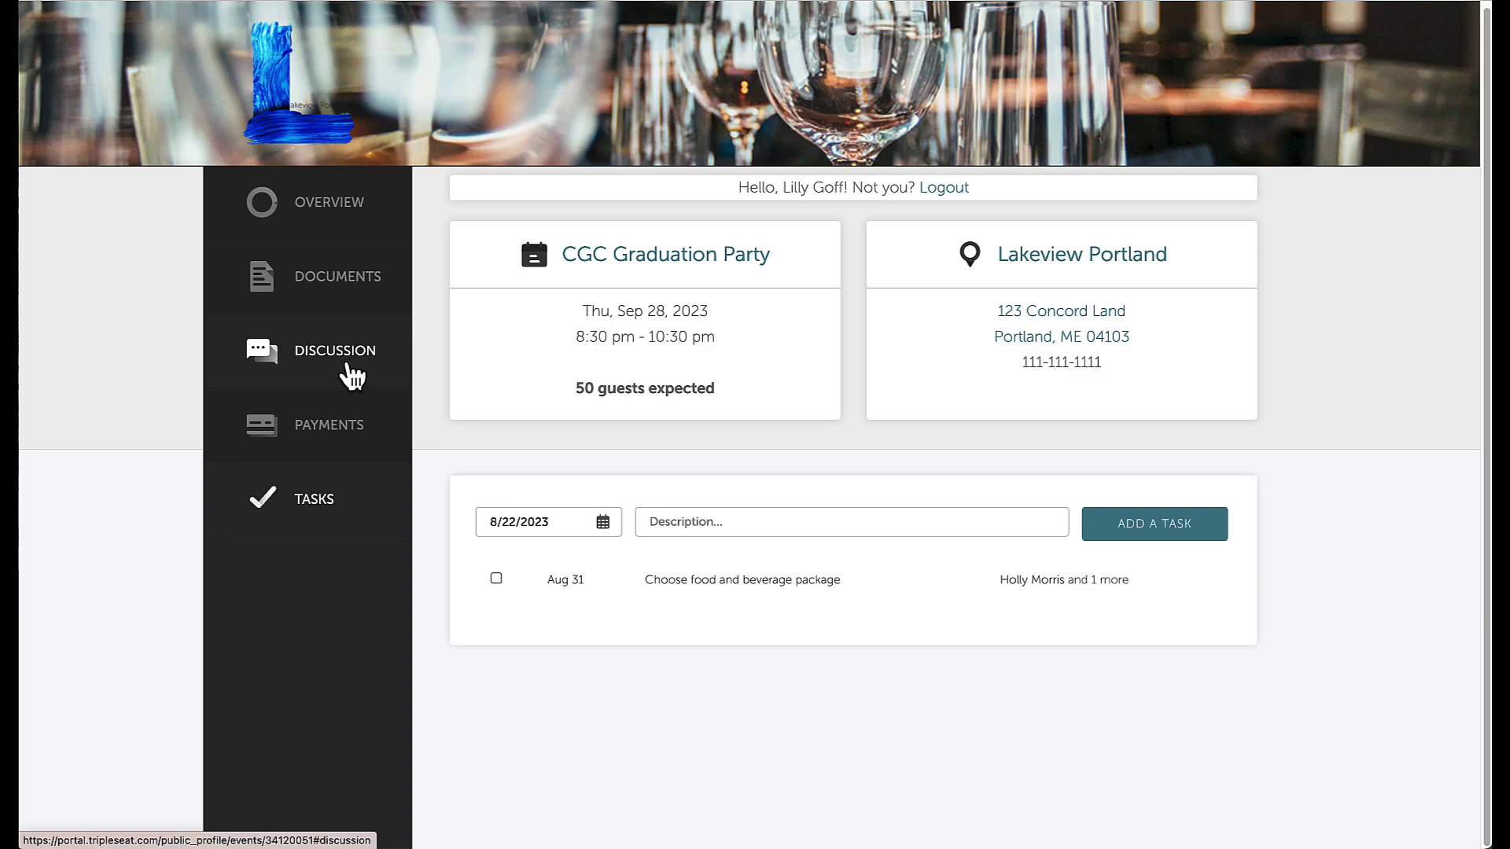
Add a task to send the head count to the event manager, then open Tripleseat's Help/Question support
click(939, 533)
text(Send head count to Holly)
click(1114, 533)
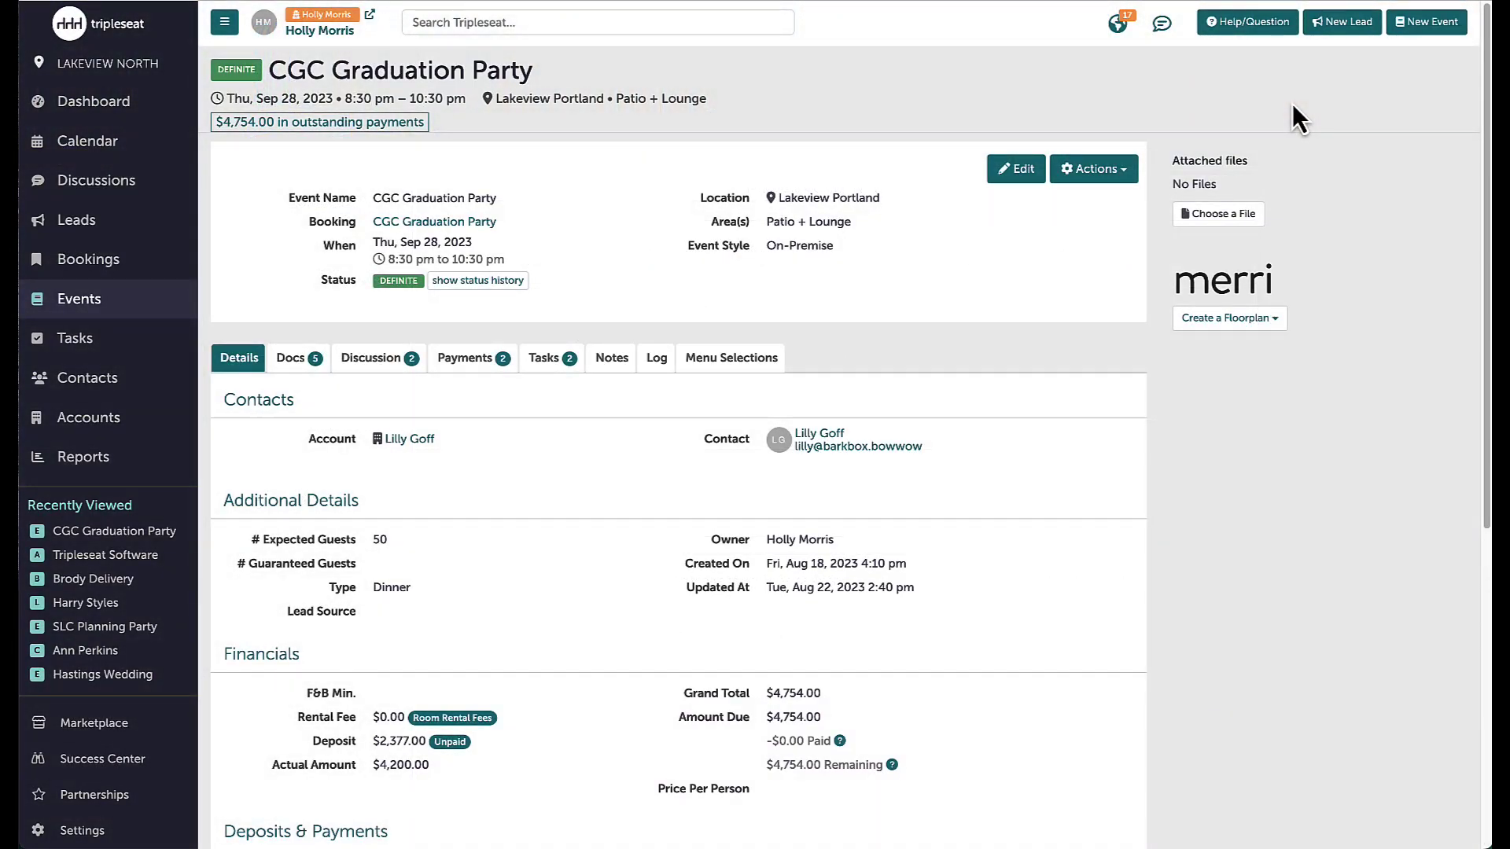
click(1261, 33)
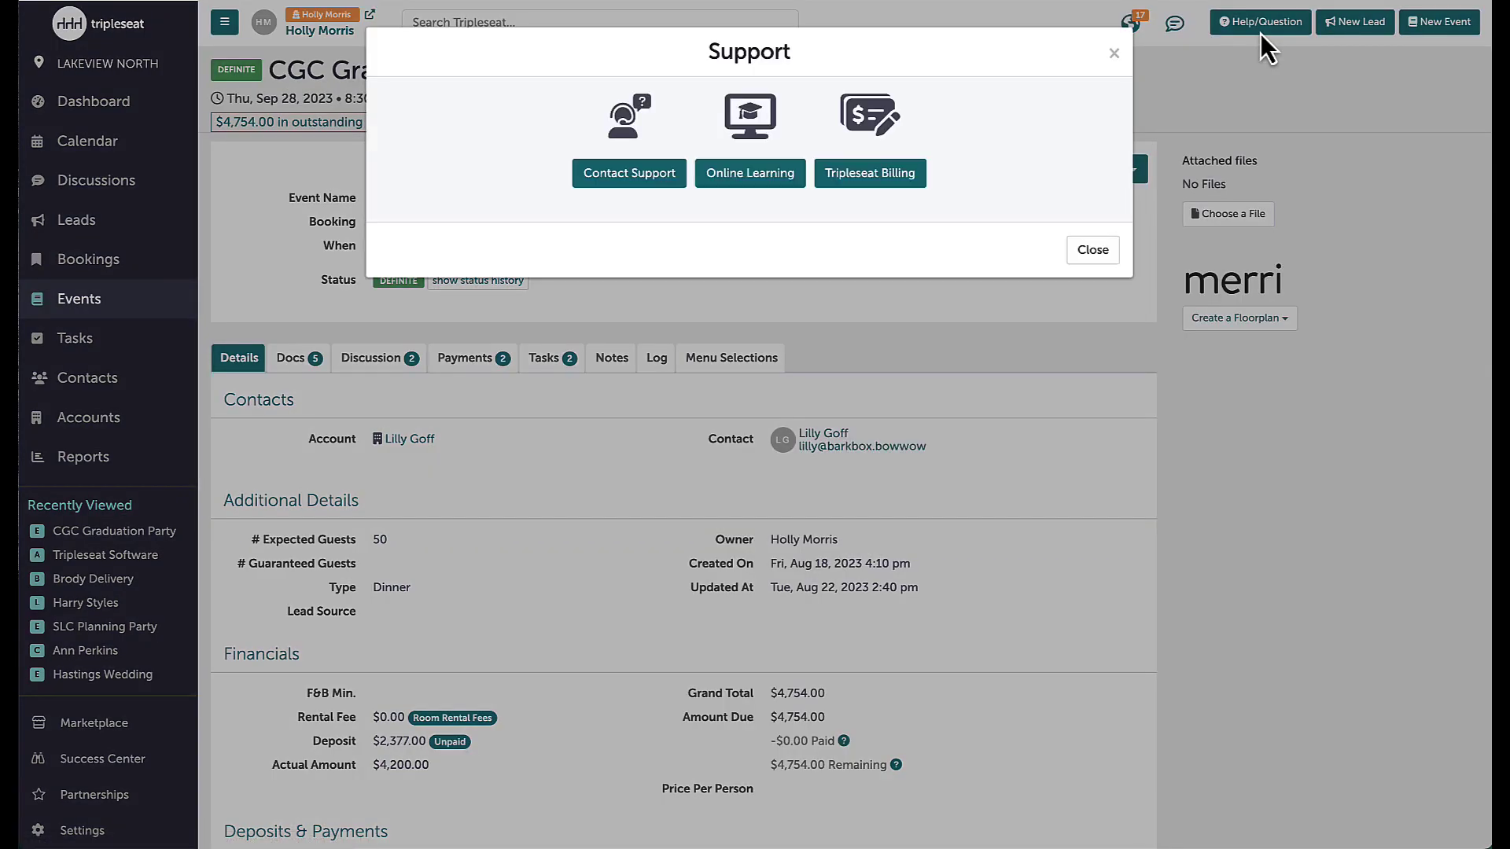